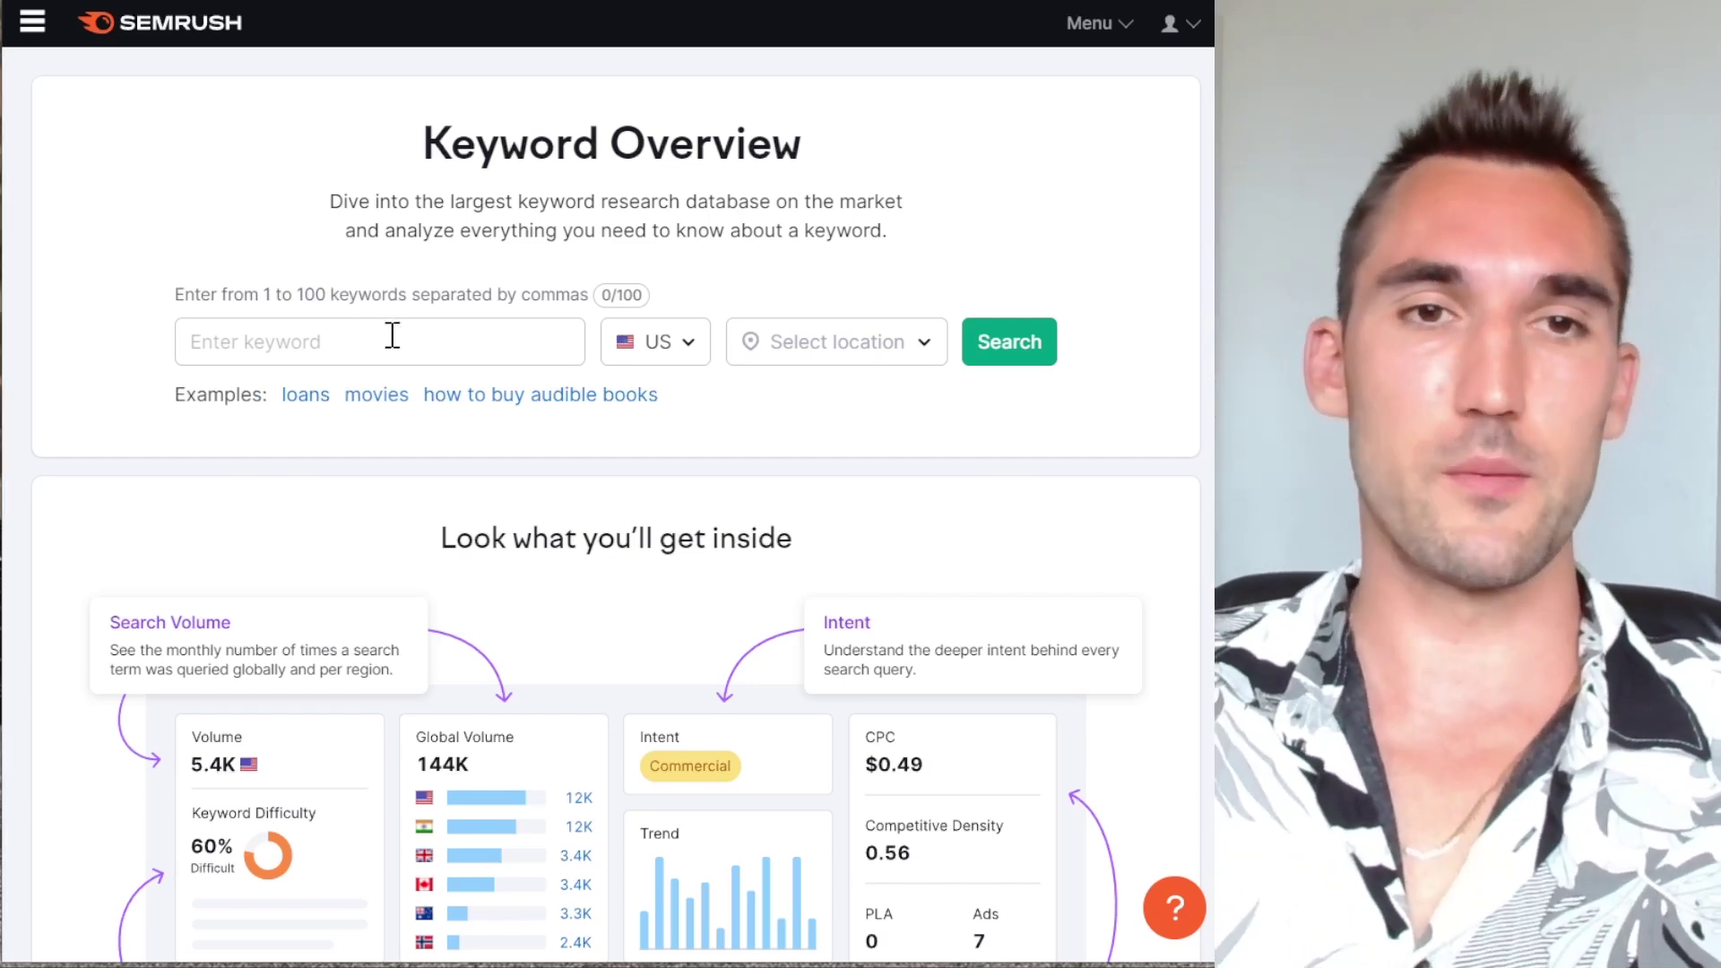
- Run a keyword overview for "coilovers" in the US database
left_click(391, 336)
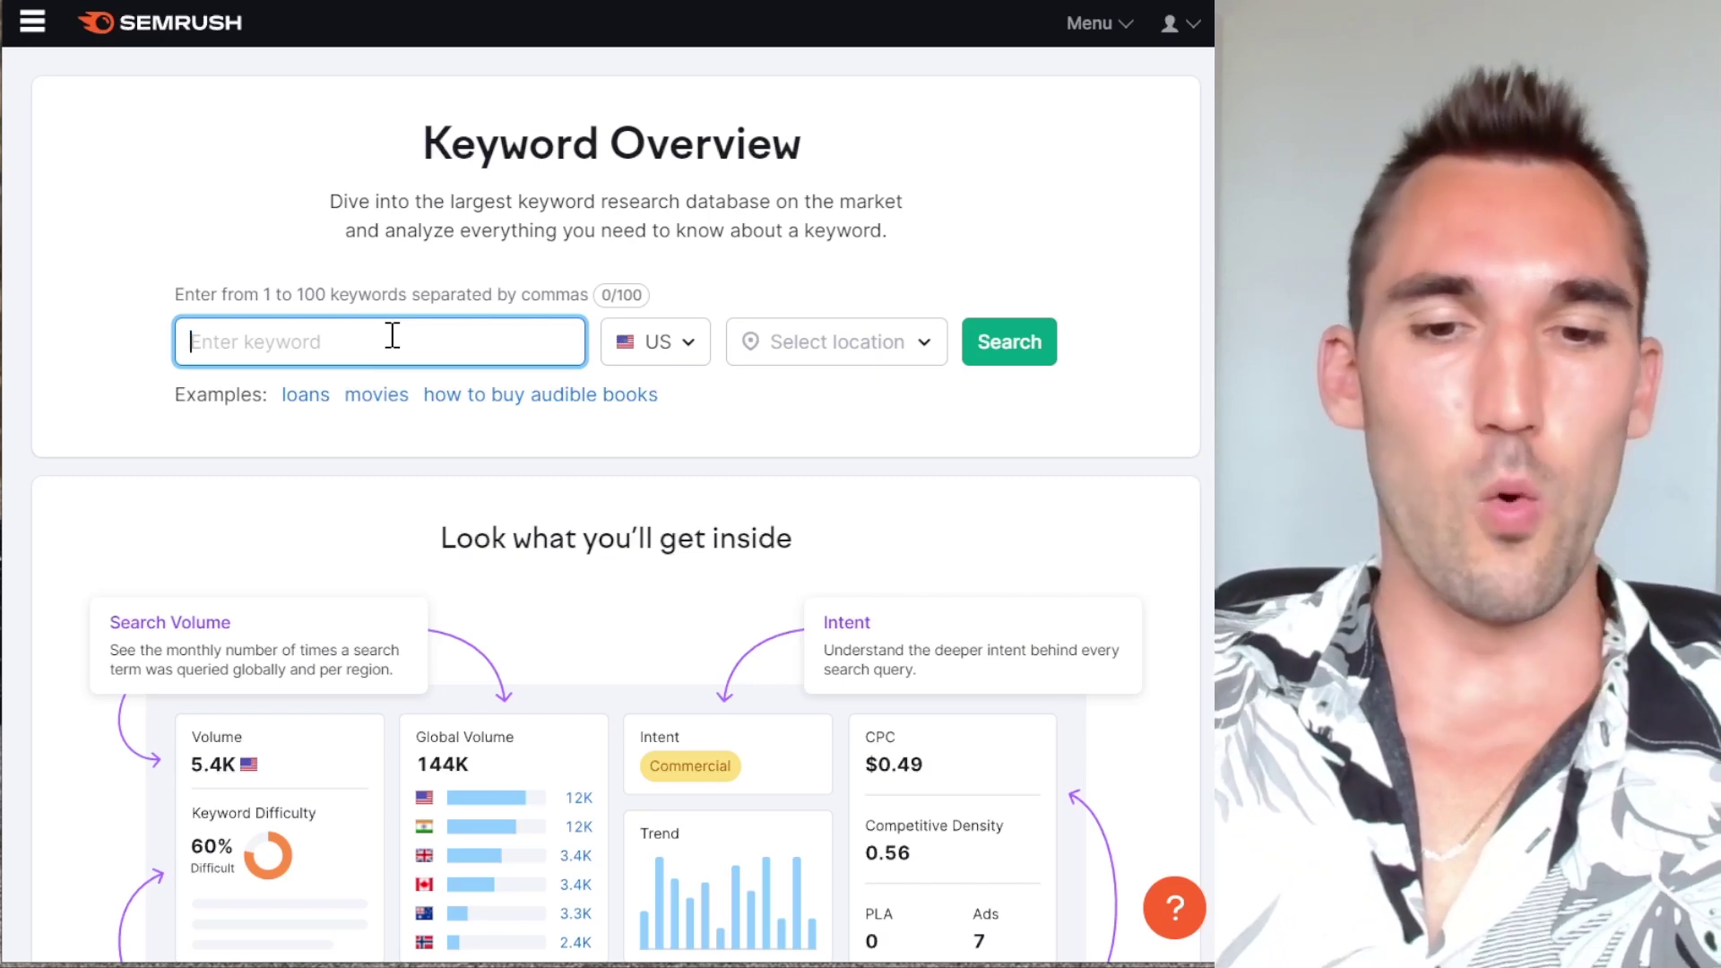
type("d")
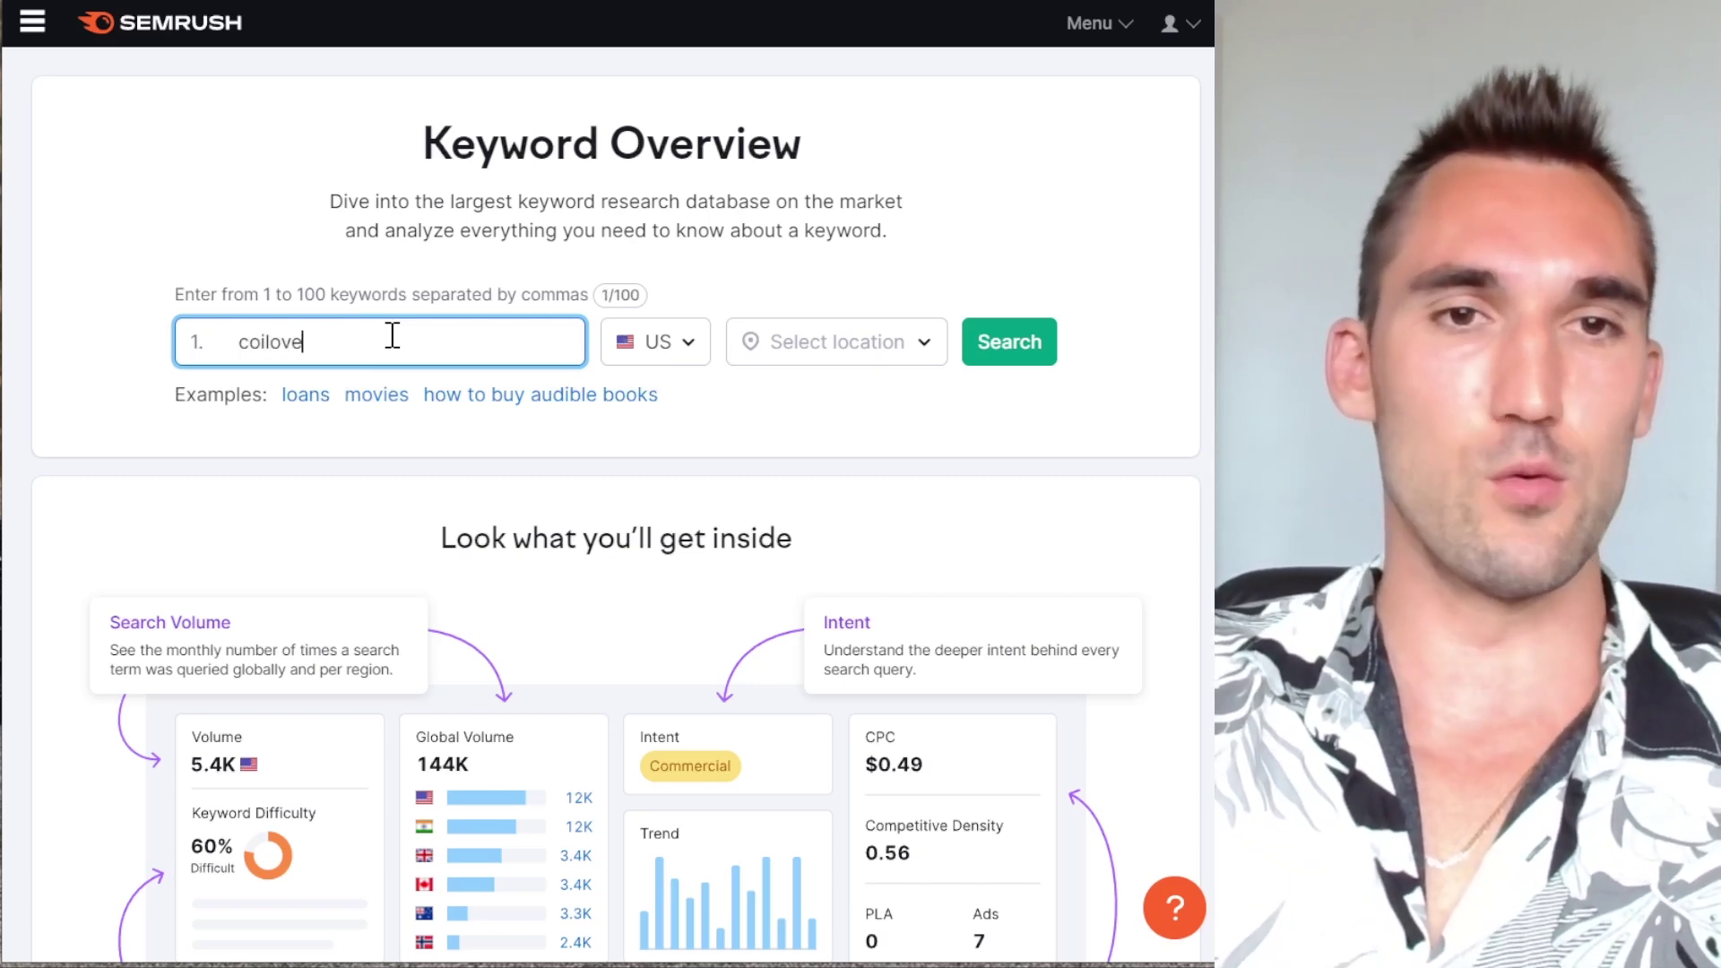
left_click(1025, 351)
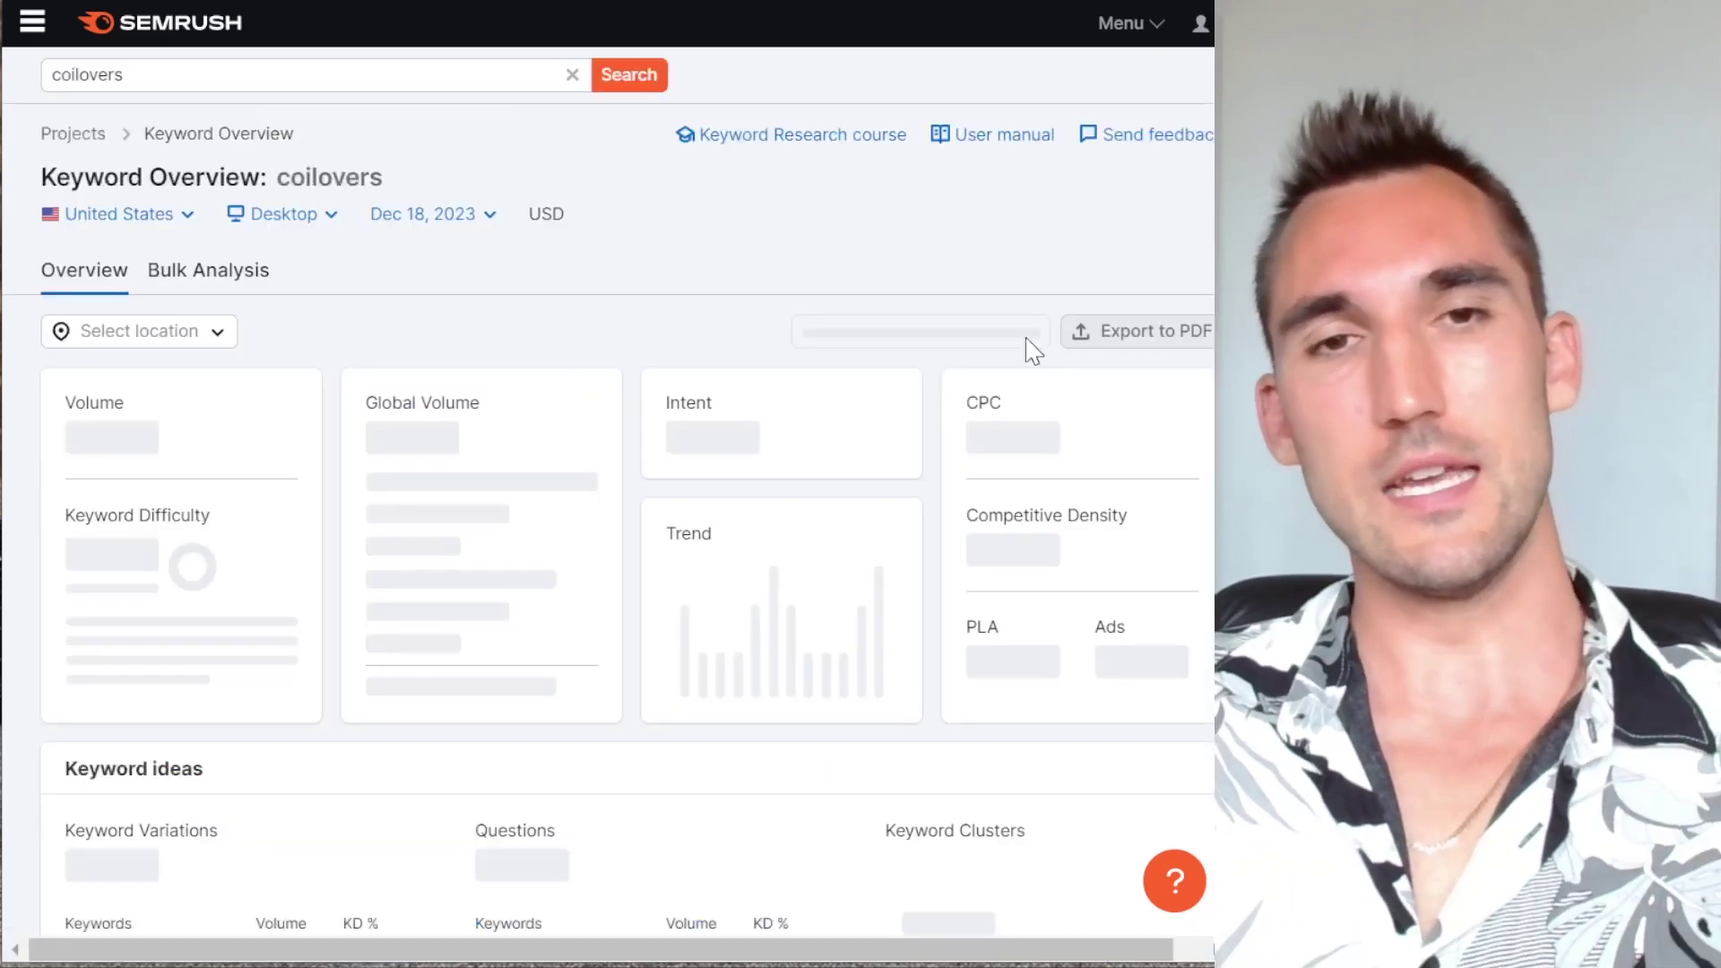
- Examine the overview metrics for coilovers, focusing on the search intent and the keyword ideas
scroll(466, 295, "down", 4)
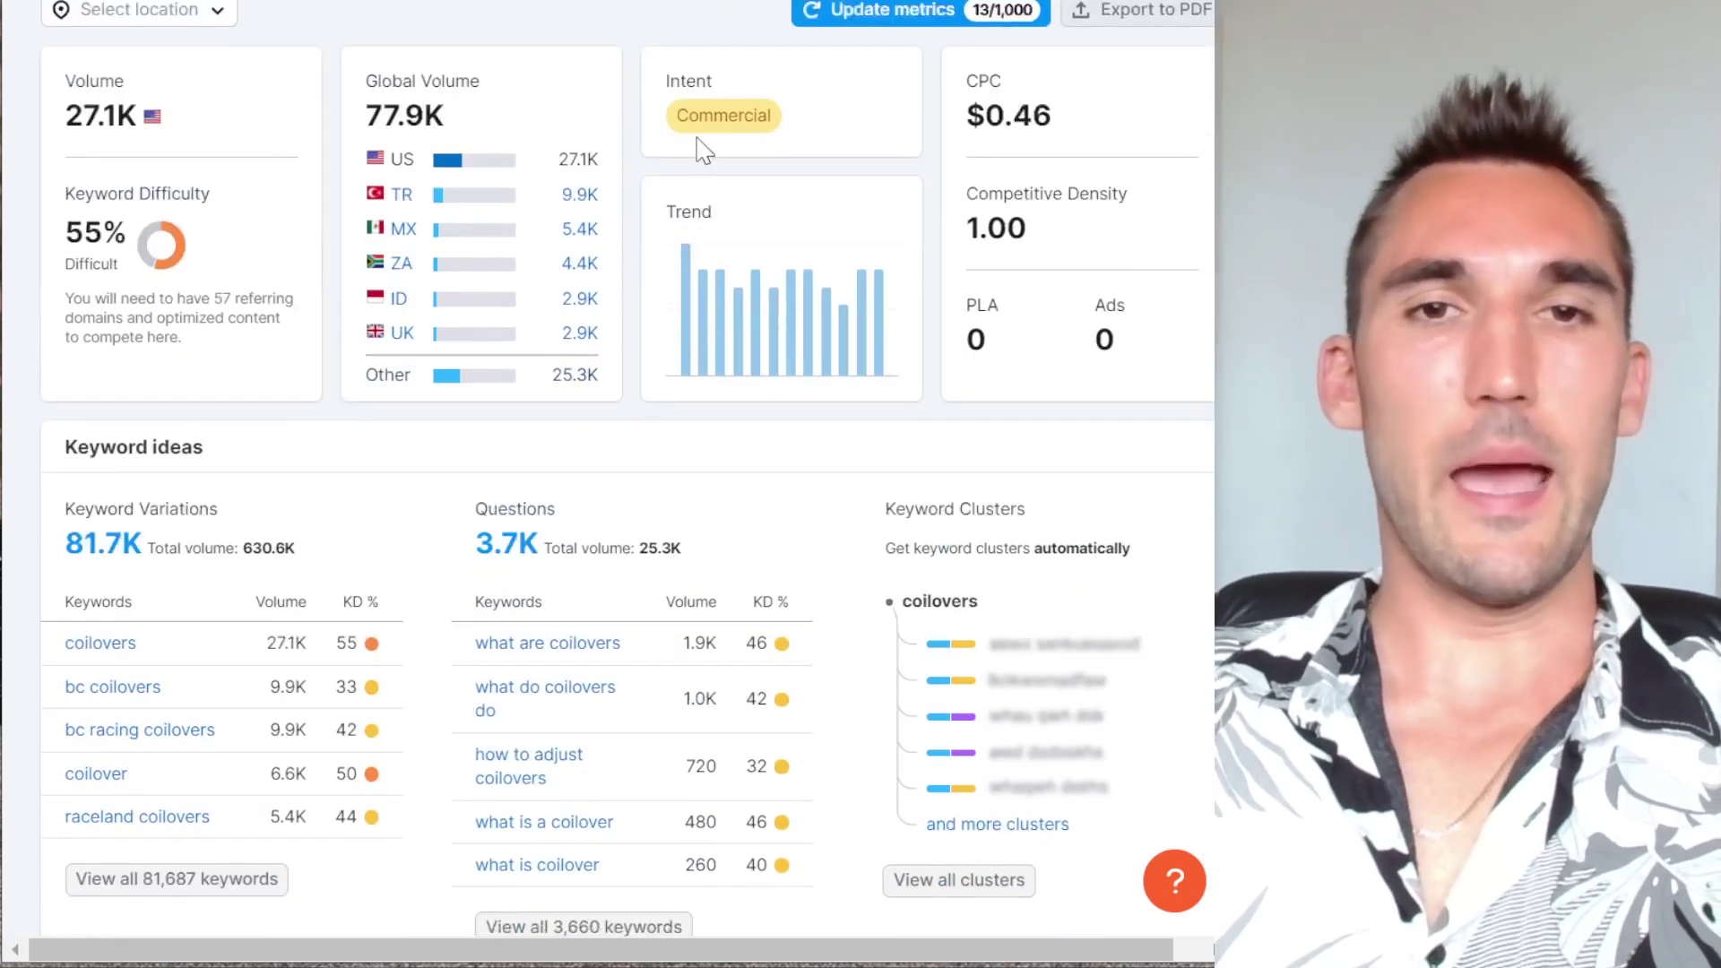
left_click_drag(789, 122, 682, 117)
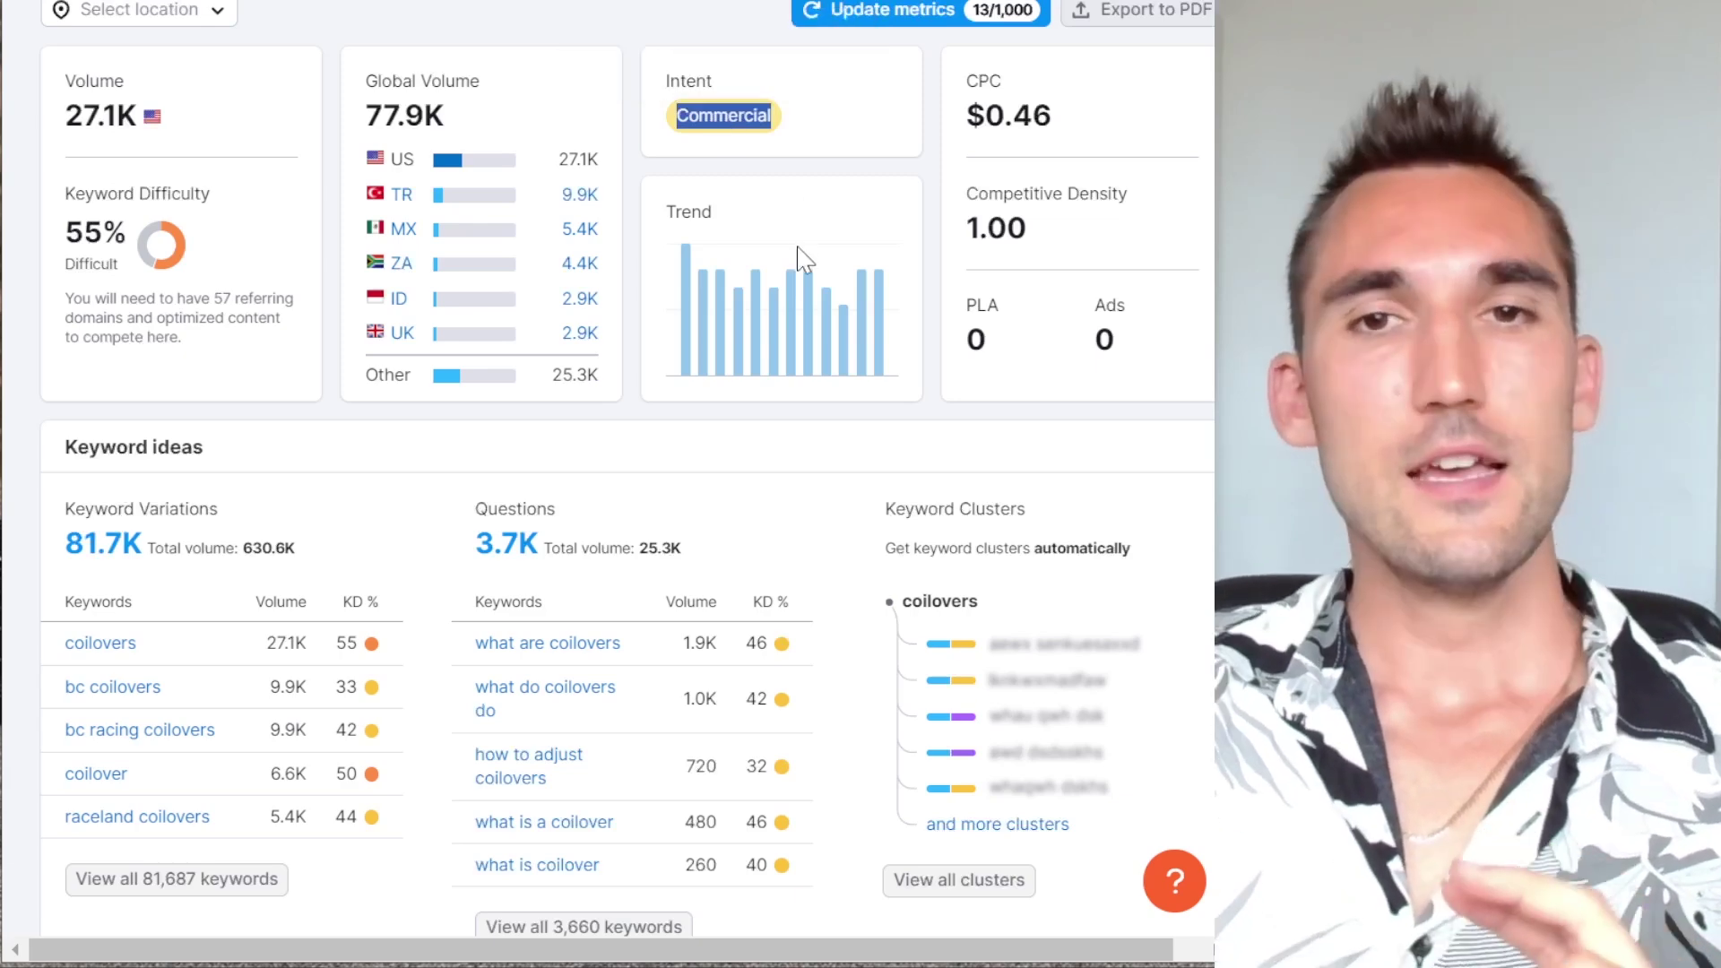
scroll(798, 264, "up", 2)
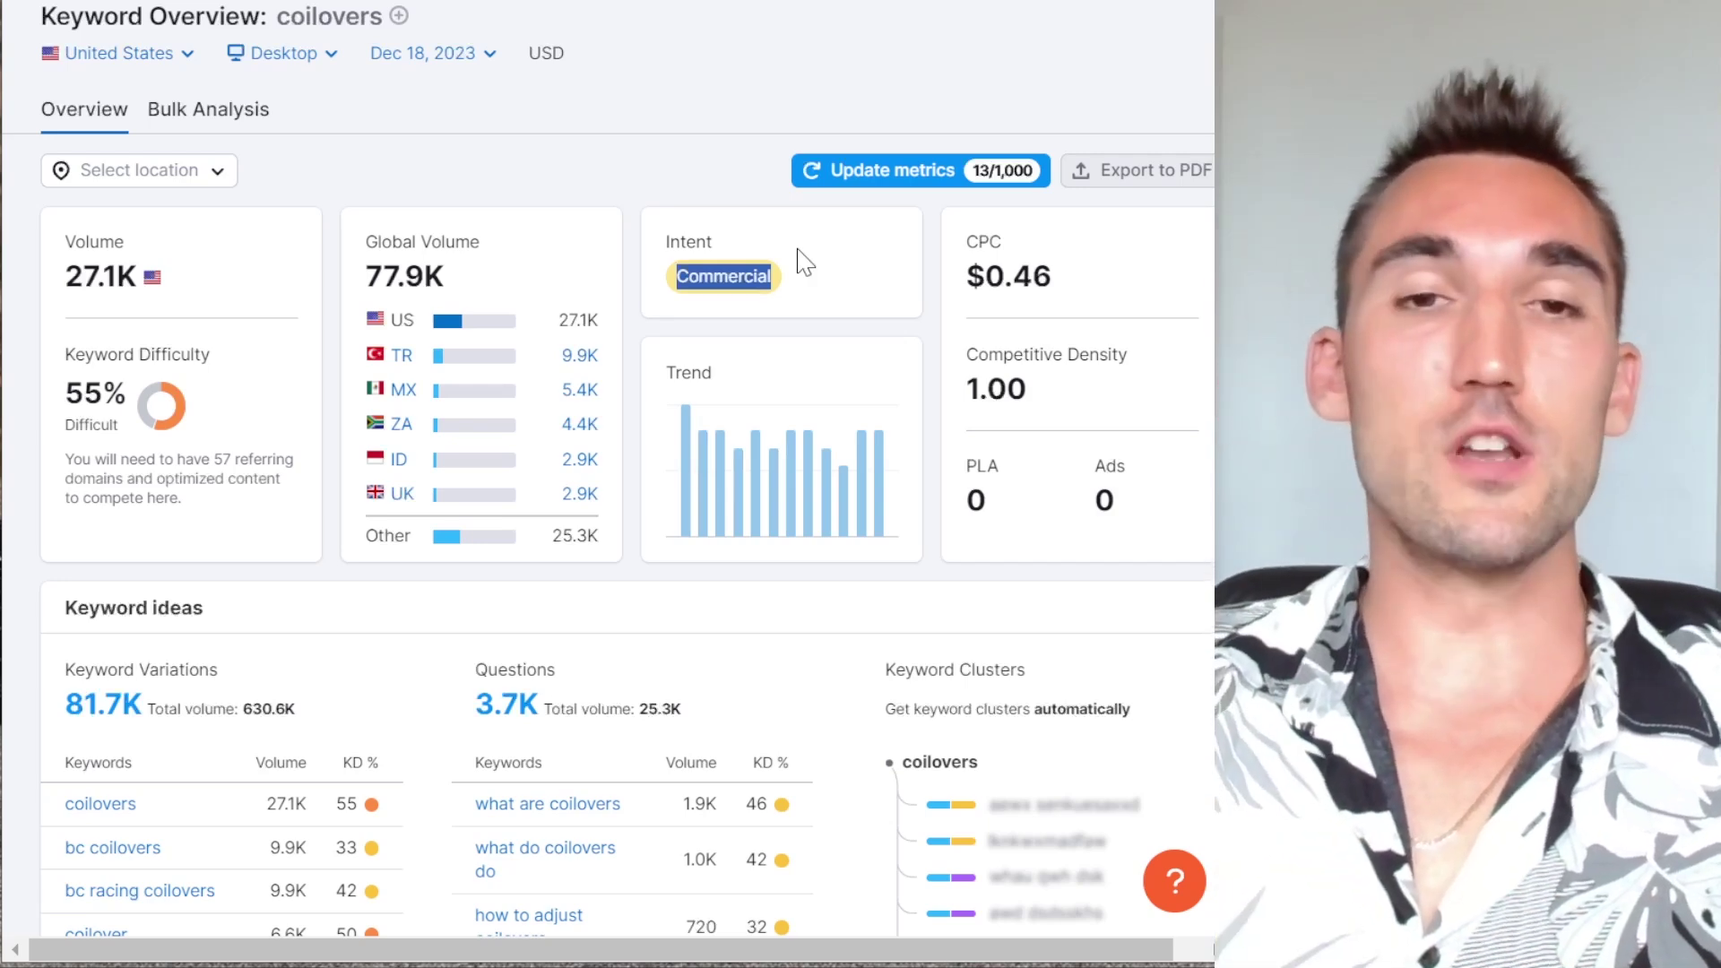
left_click(805, 262)
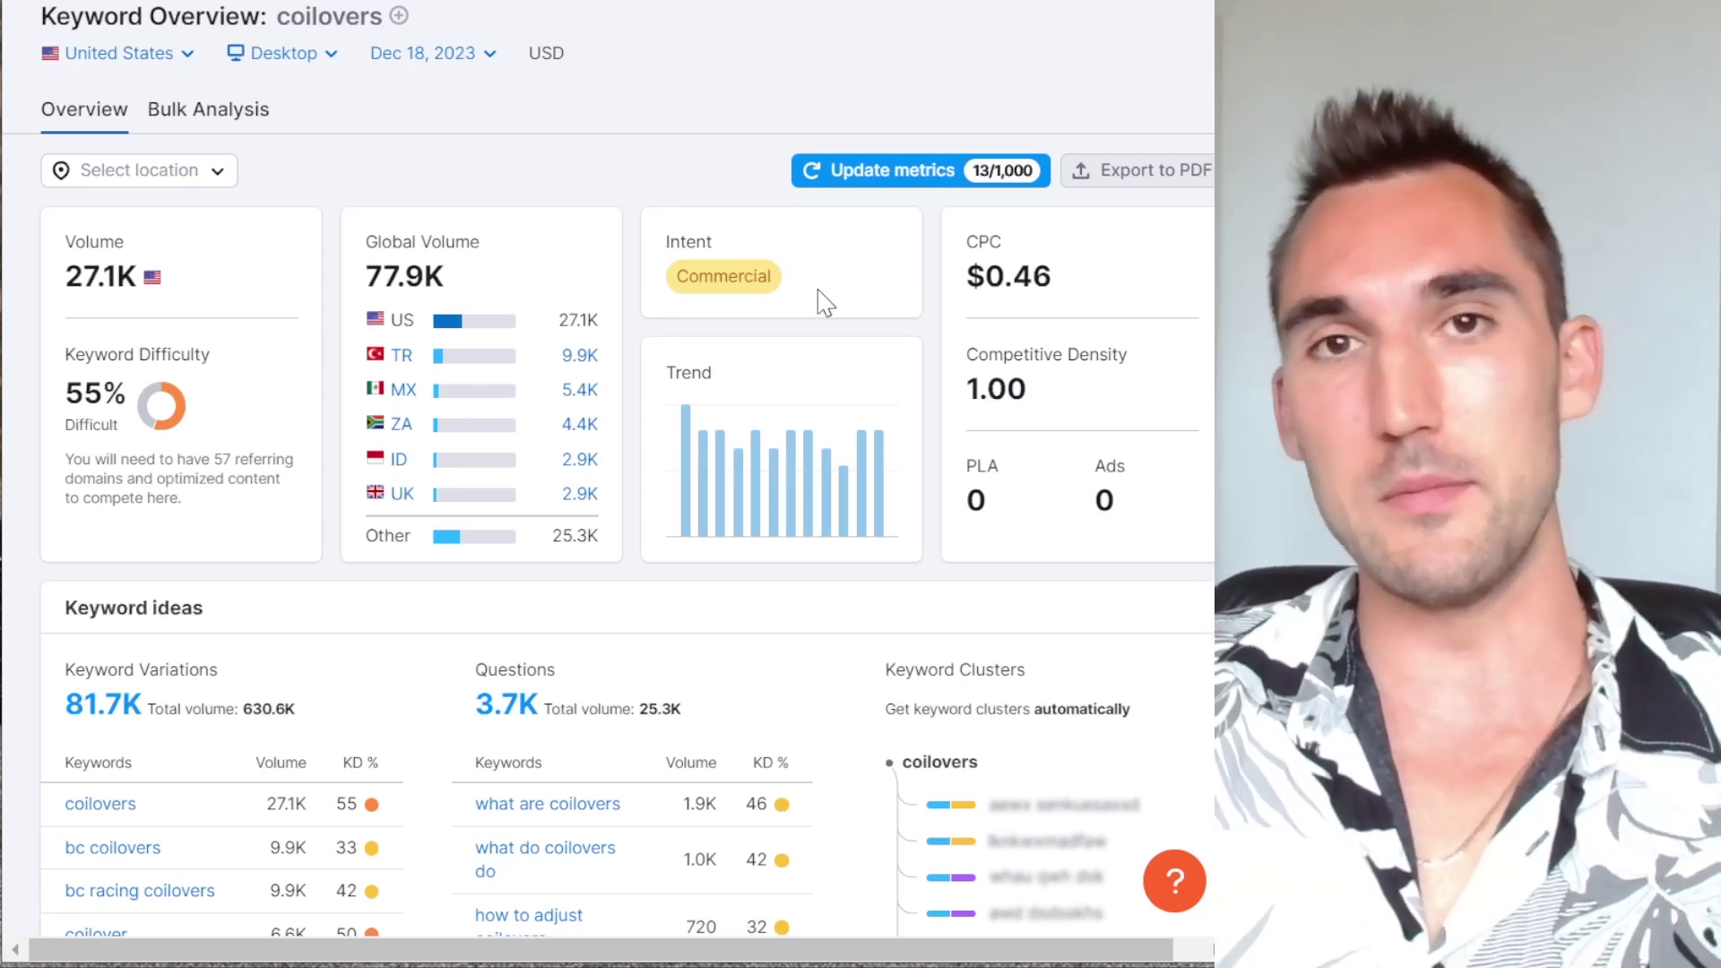
scroll(886, 343, "down", 2)
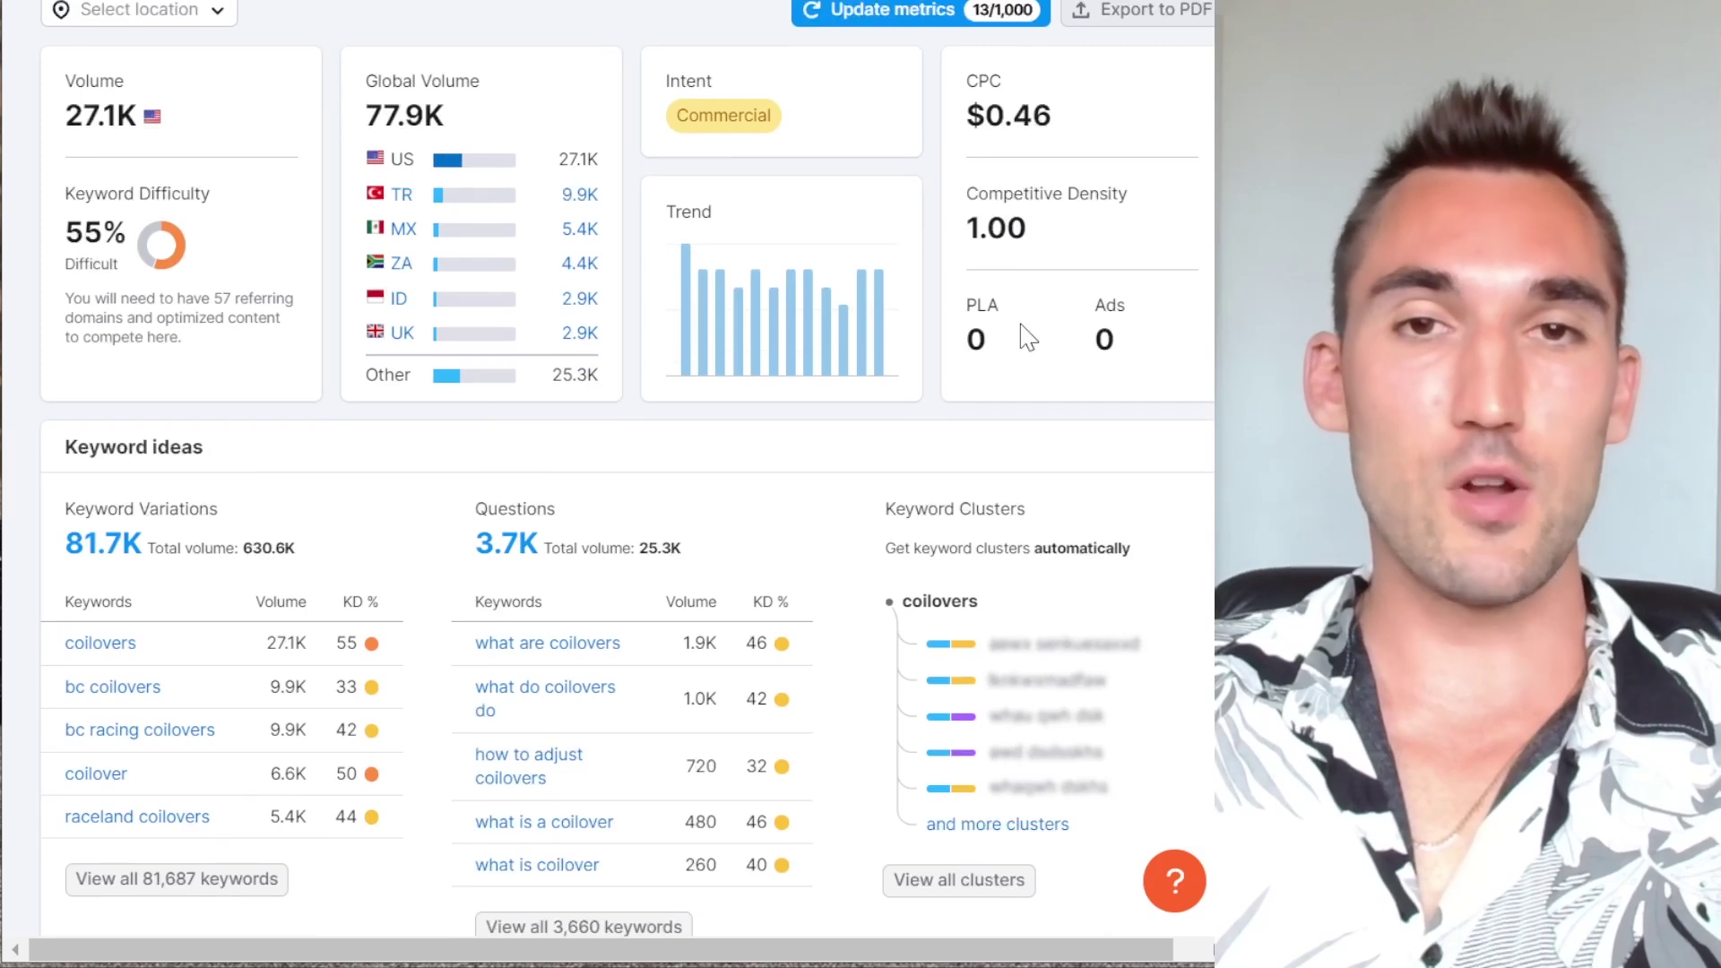
scroll(1028, 339, "down", 2)
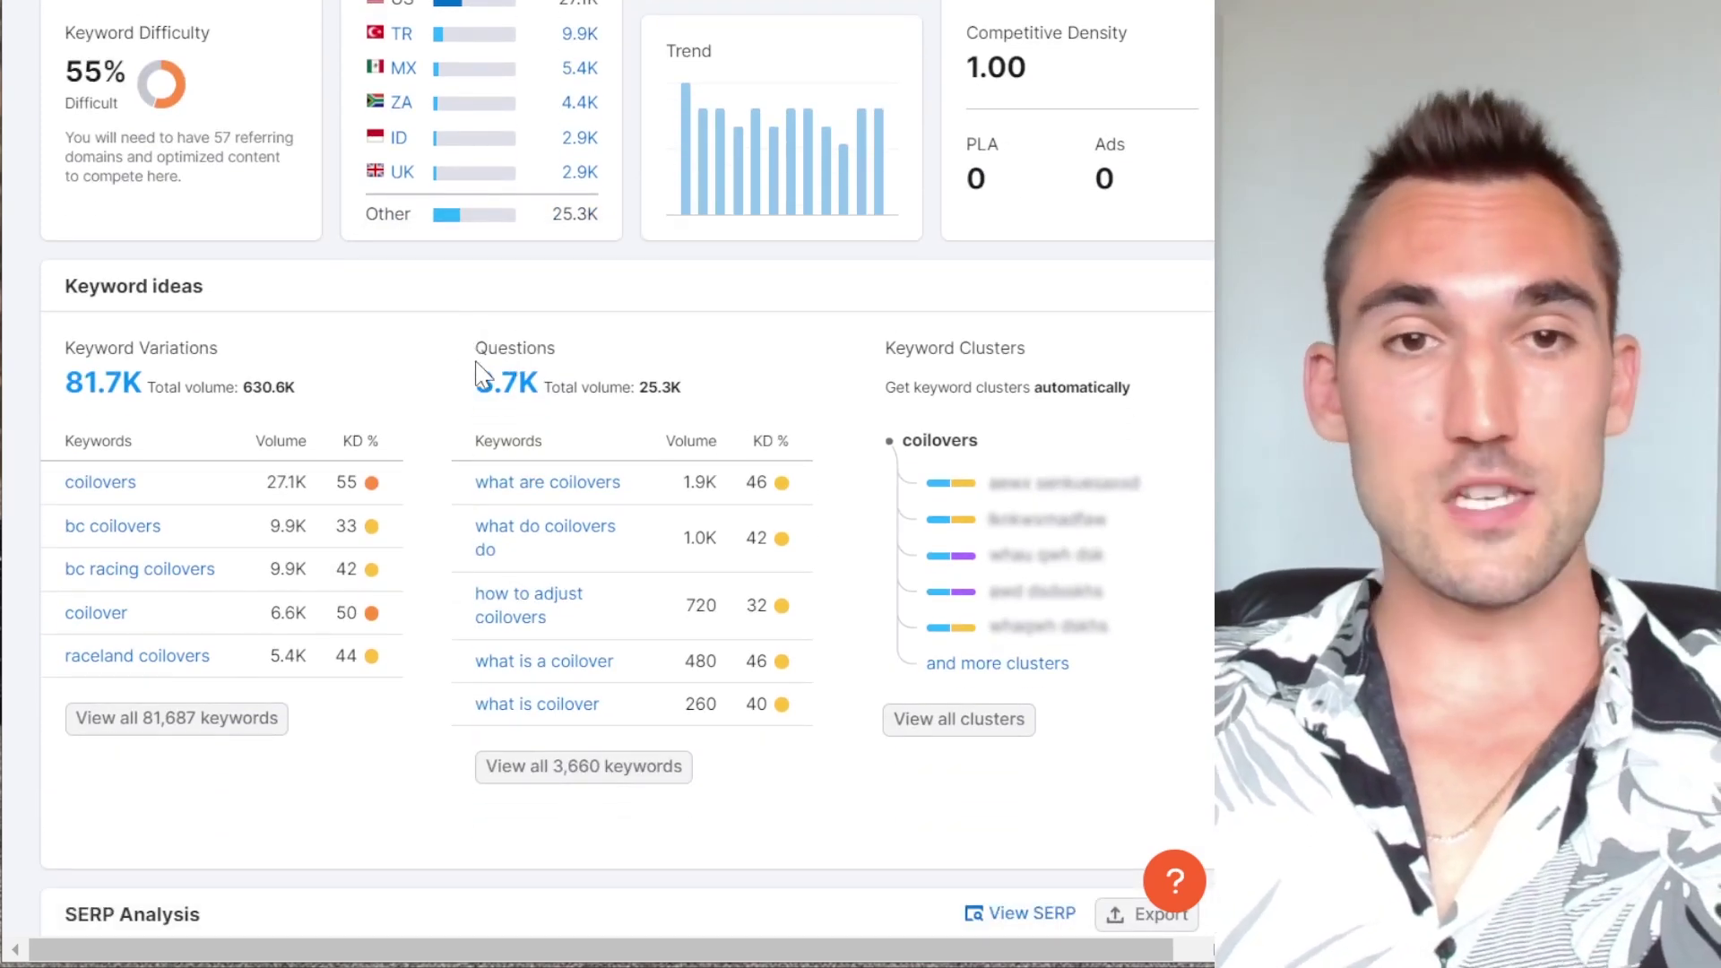
- Review the Questions group under the keyword ideas and open its full keyword list
left_click_drag(475, 348, 835, 714)
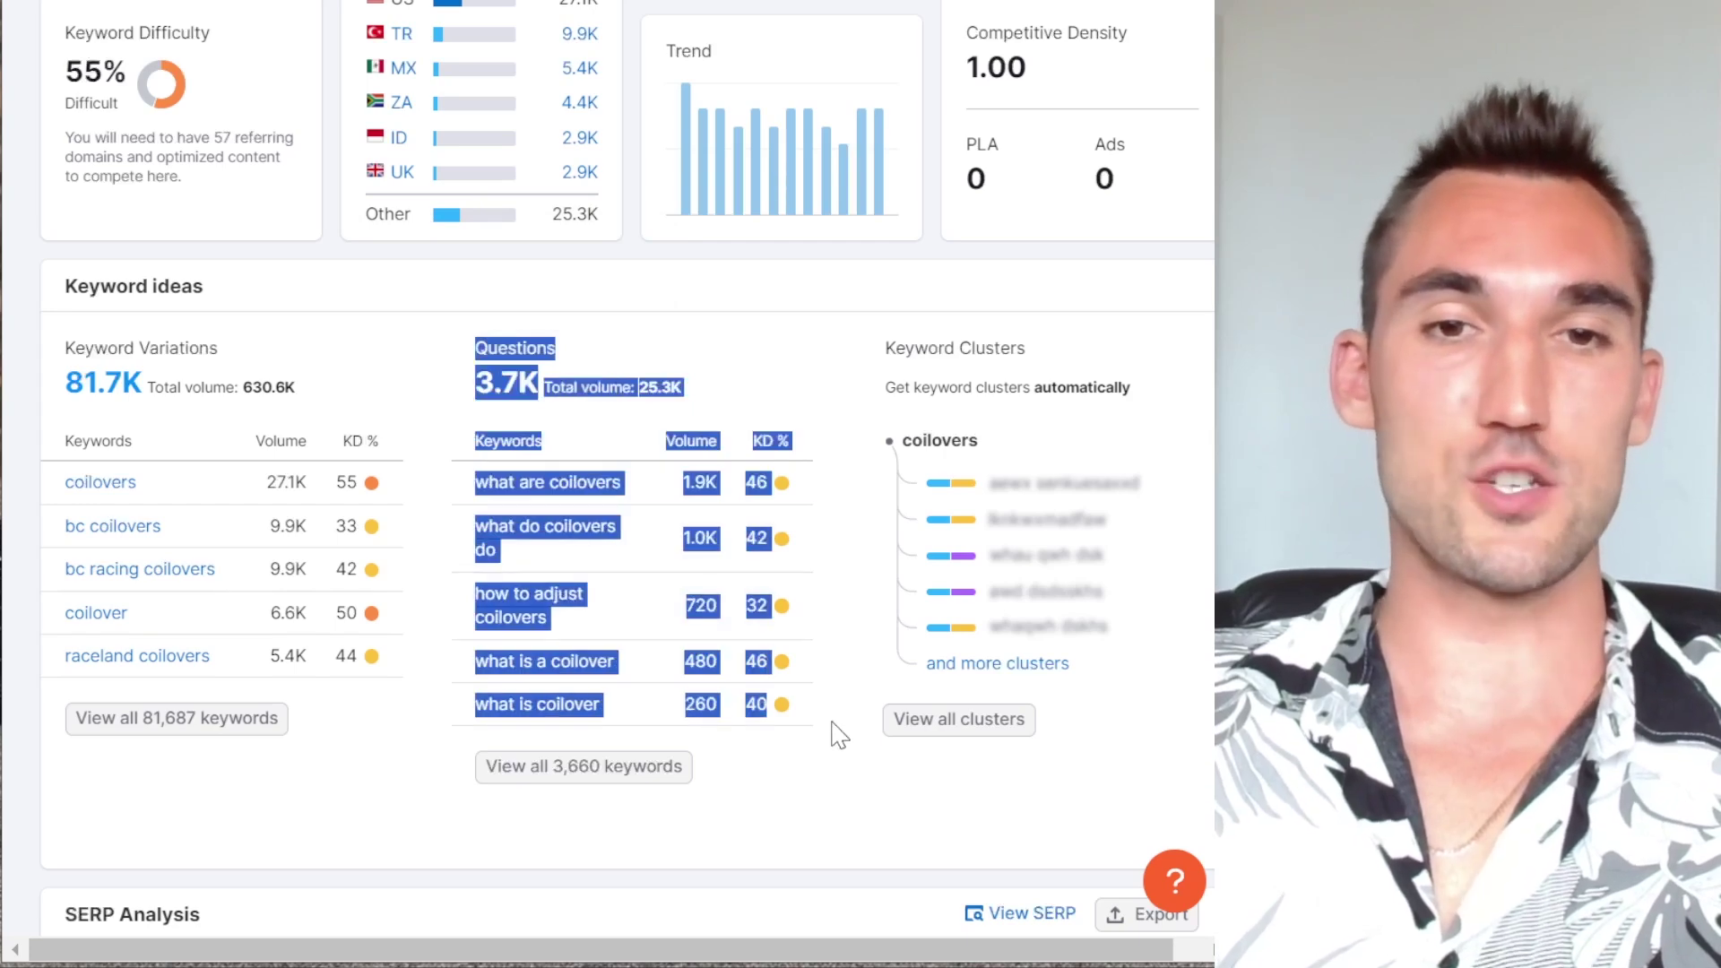
left_click(824, 734)
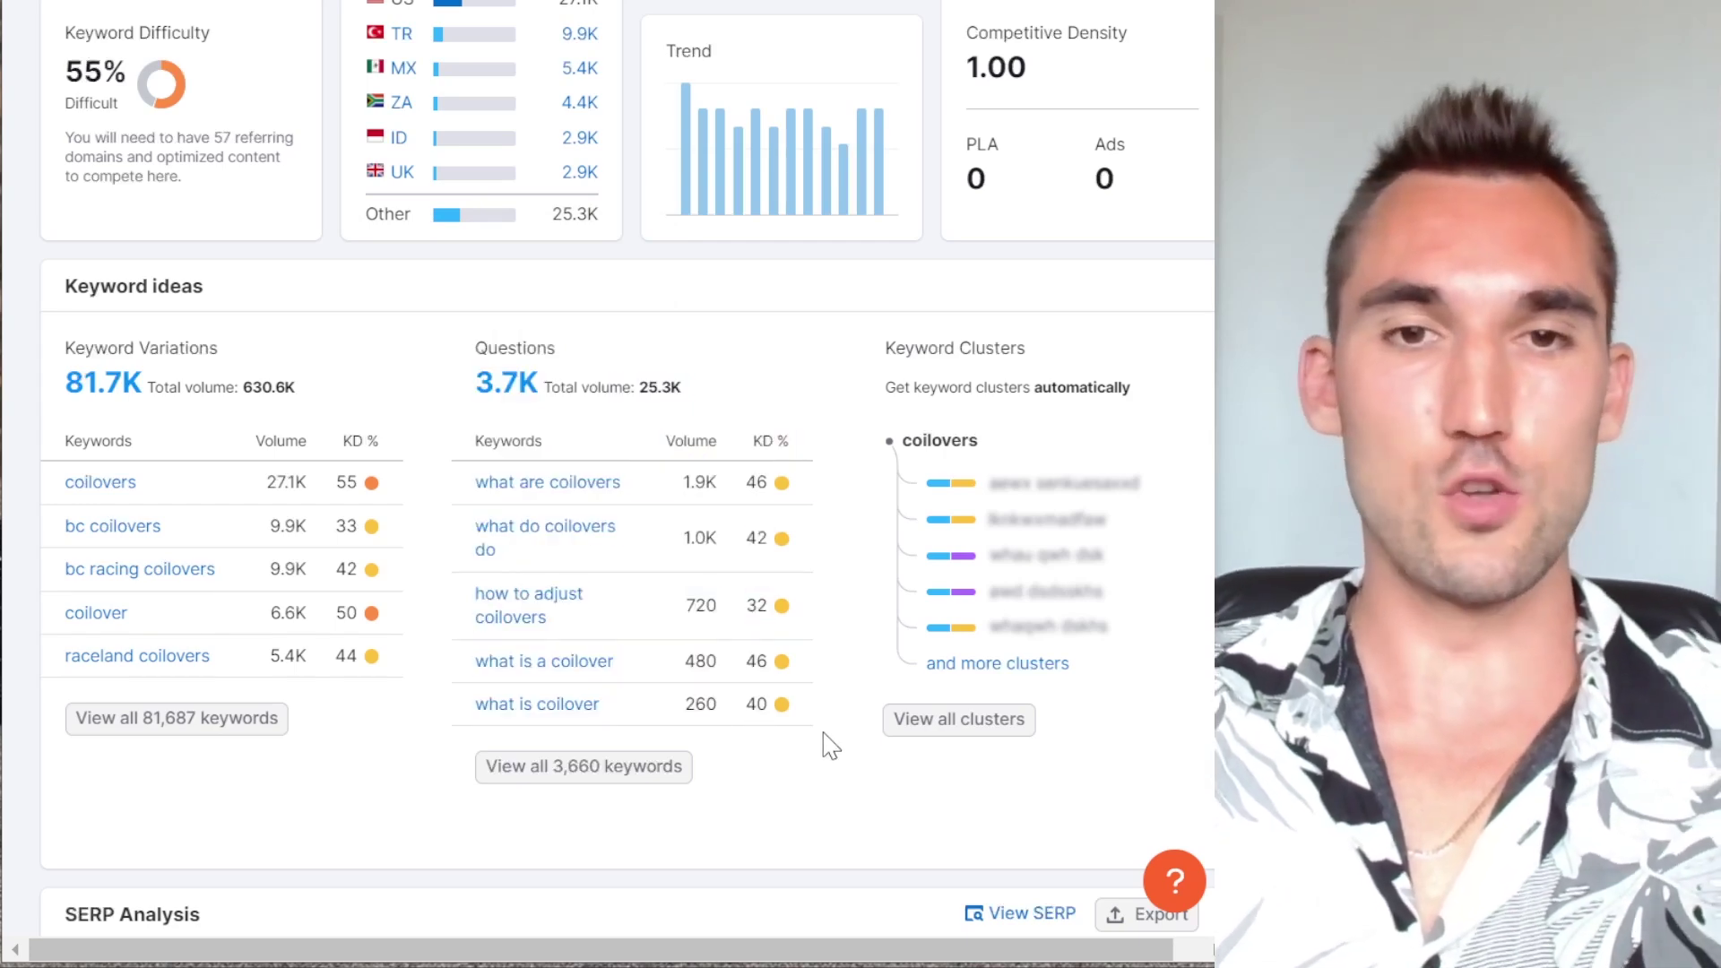
left_click_drag(824, 742, 461, 384)
left_click(474, 393)
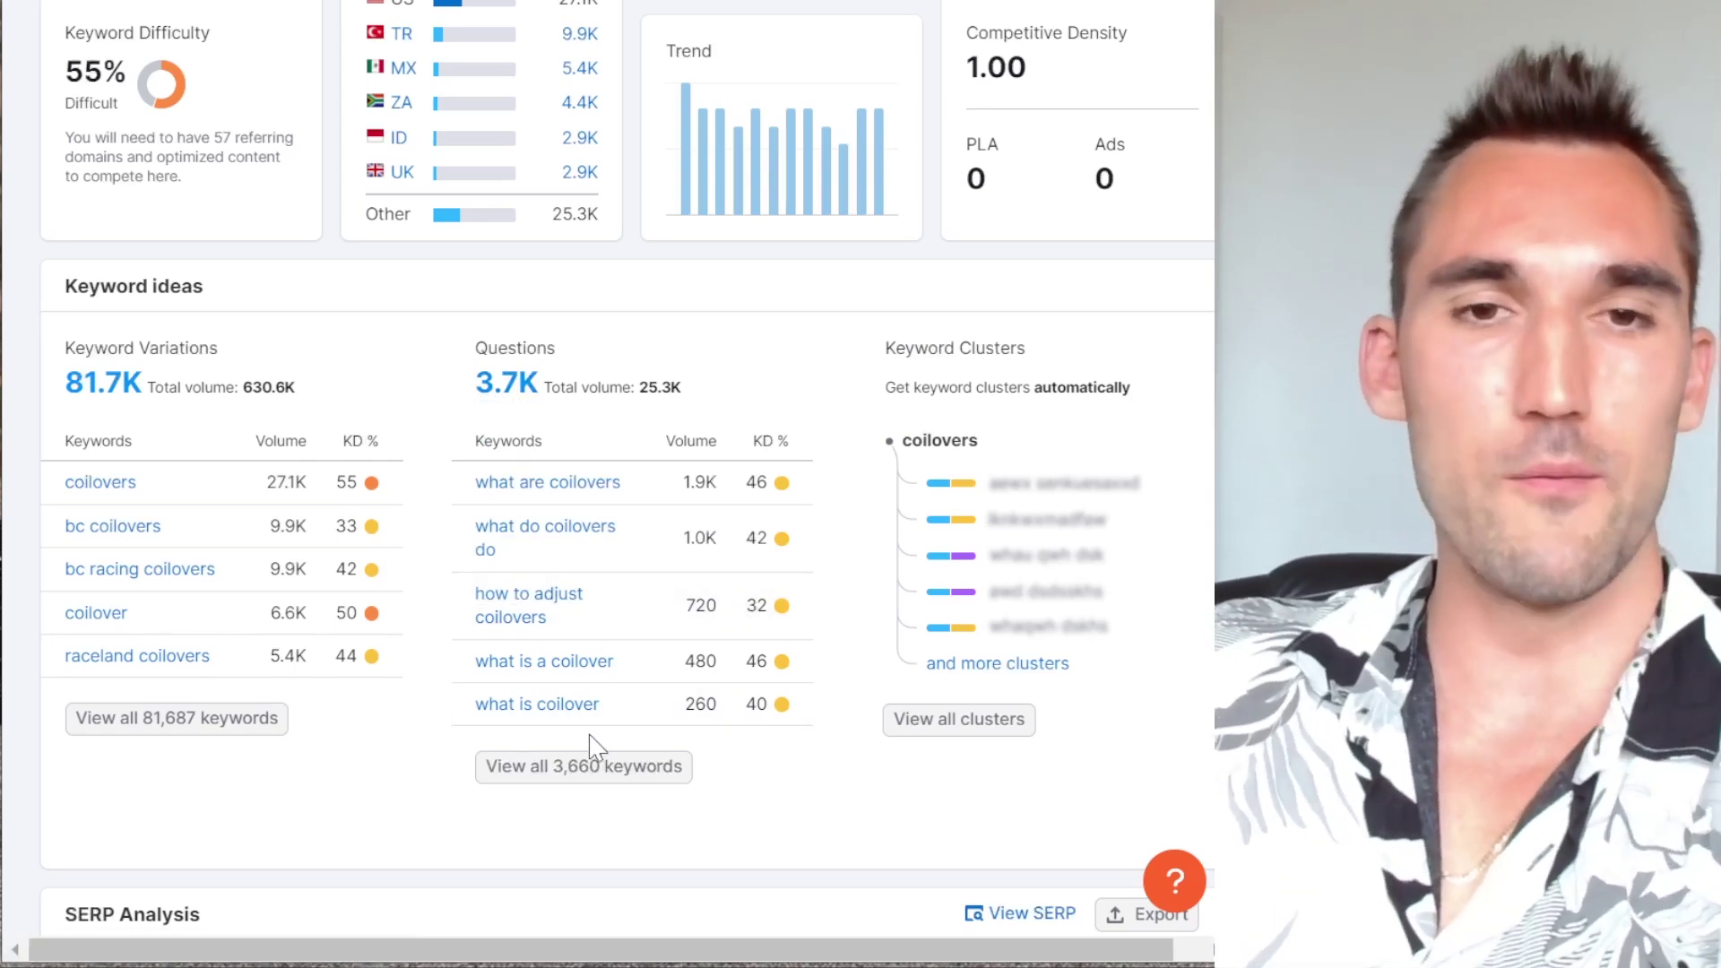
left_click(618, 768)
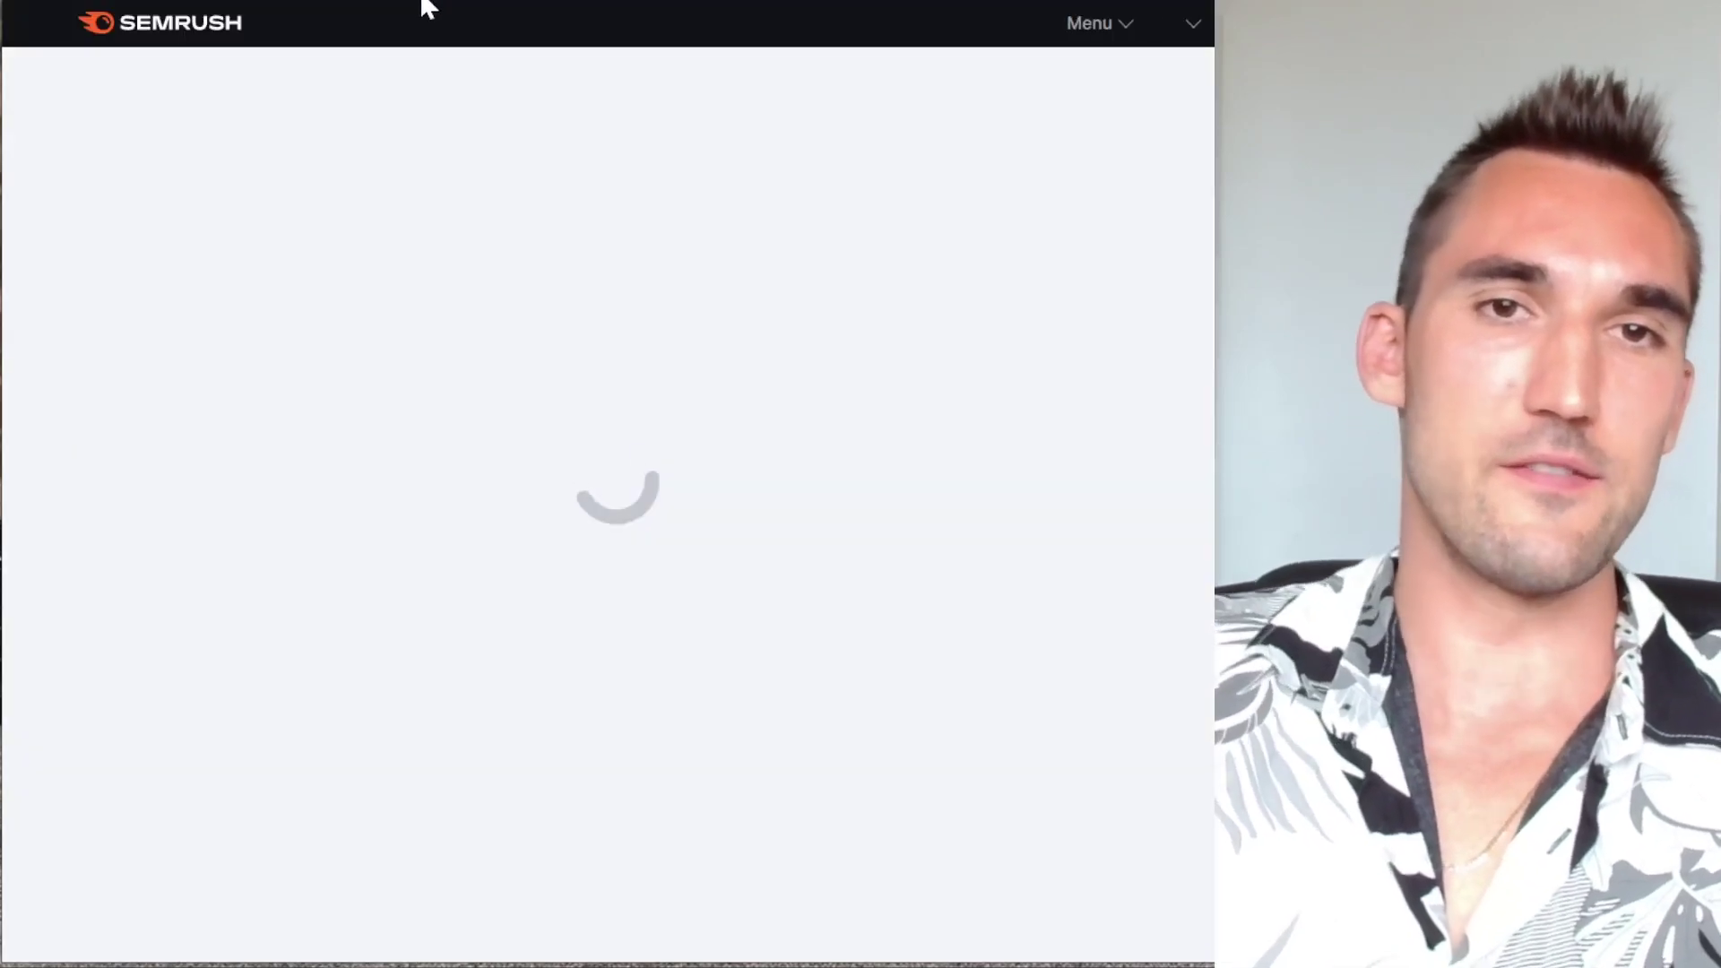
- Look through the coilovers question keywords for informational topics, comparing their intent, volume and difficulty, and return to the start of the list
scroll(595, 373, "down", 3)
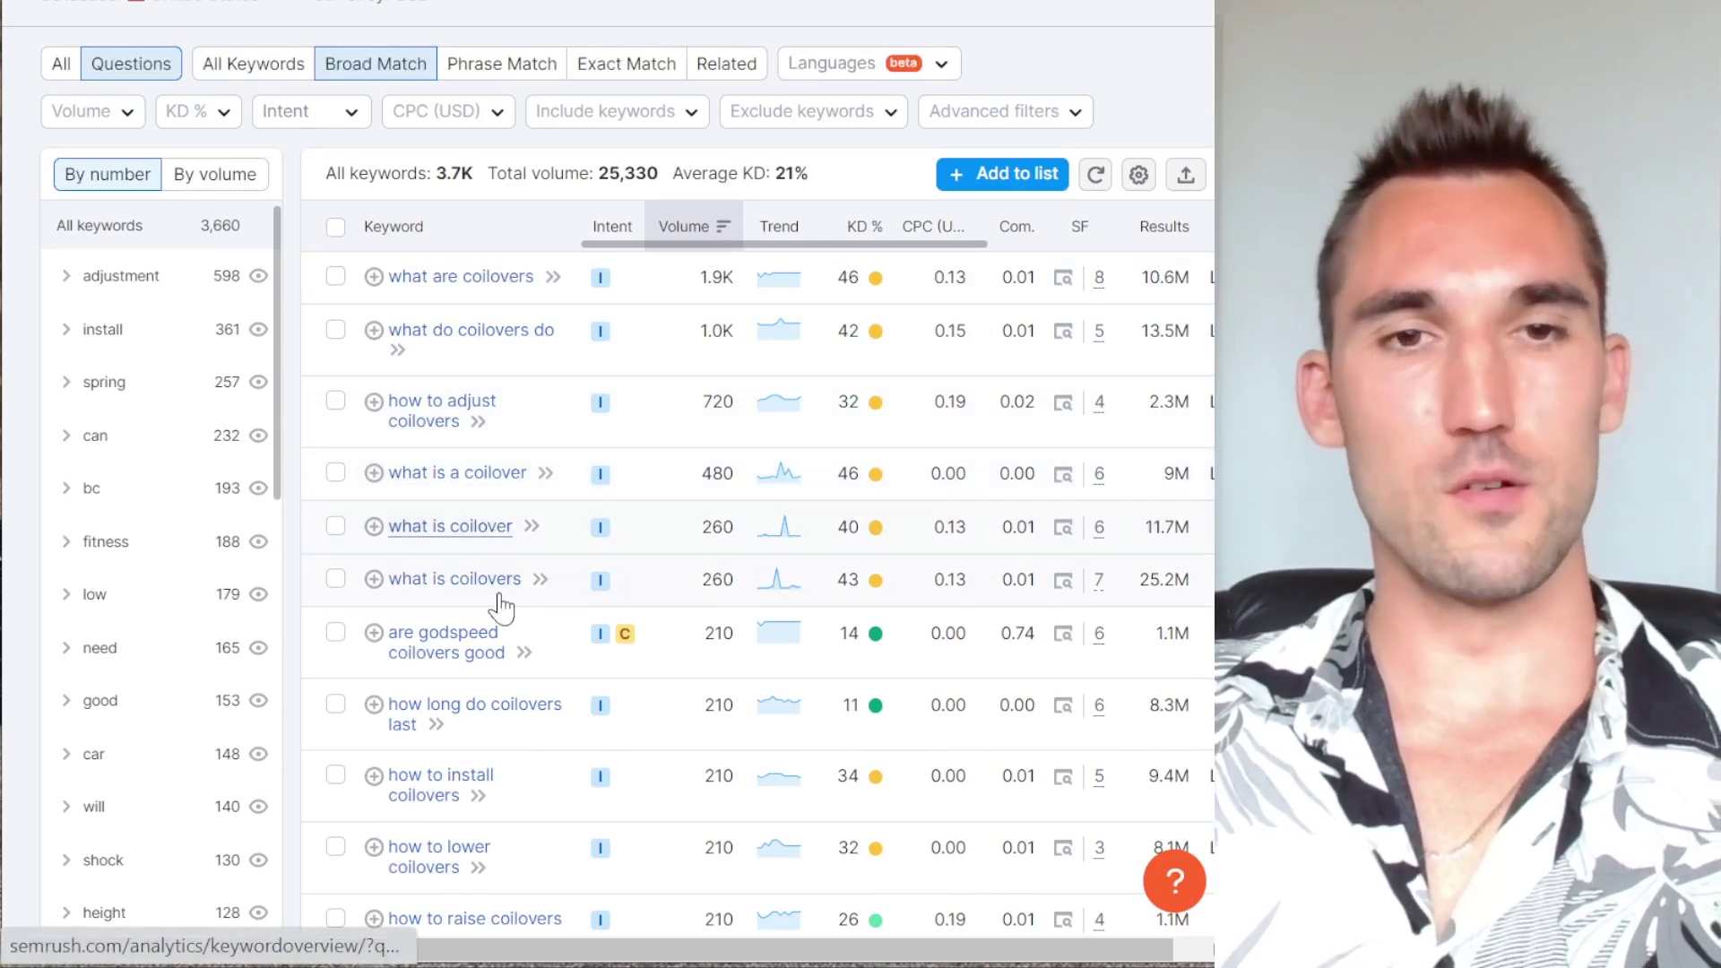
scroll(508, 609, "down", 2)
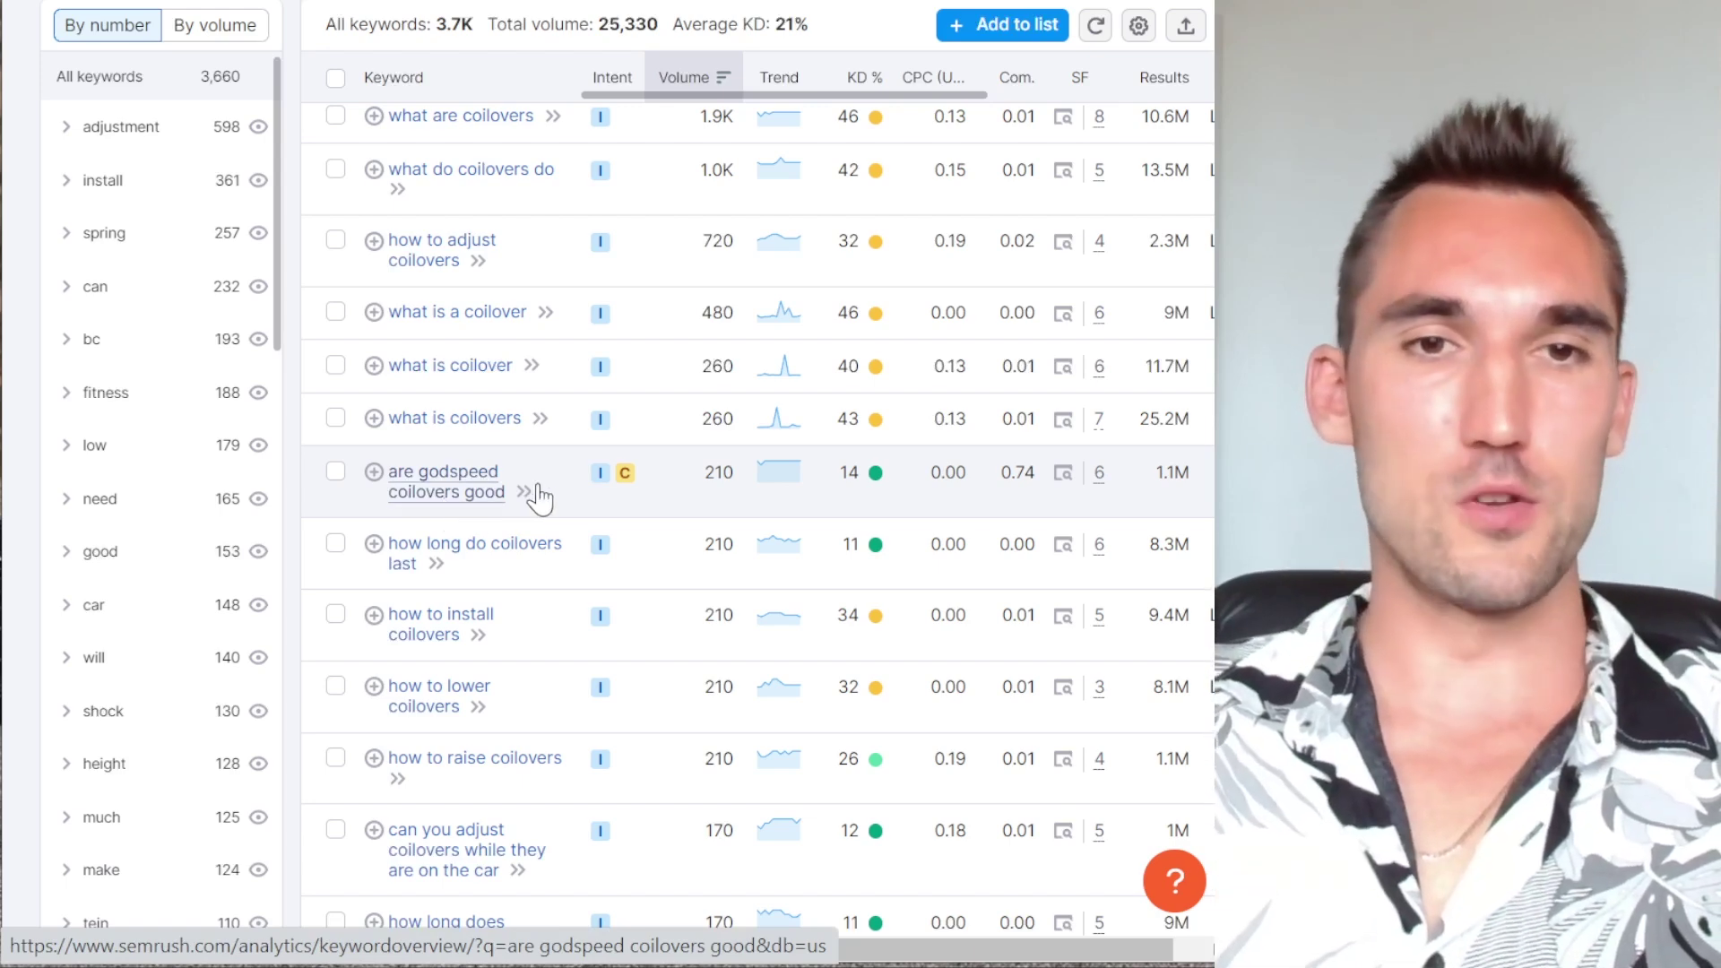
scroll(484, 506, "down", 4)
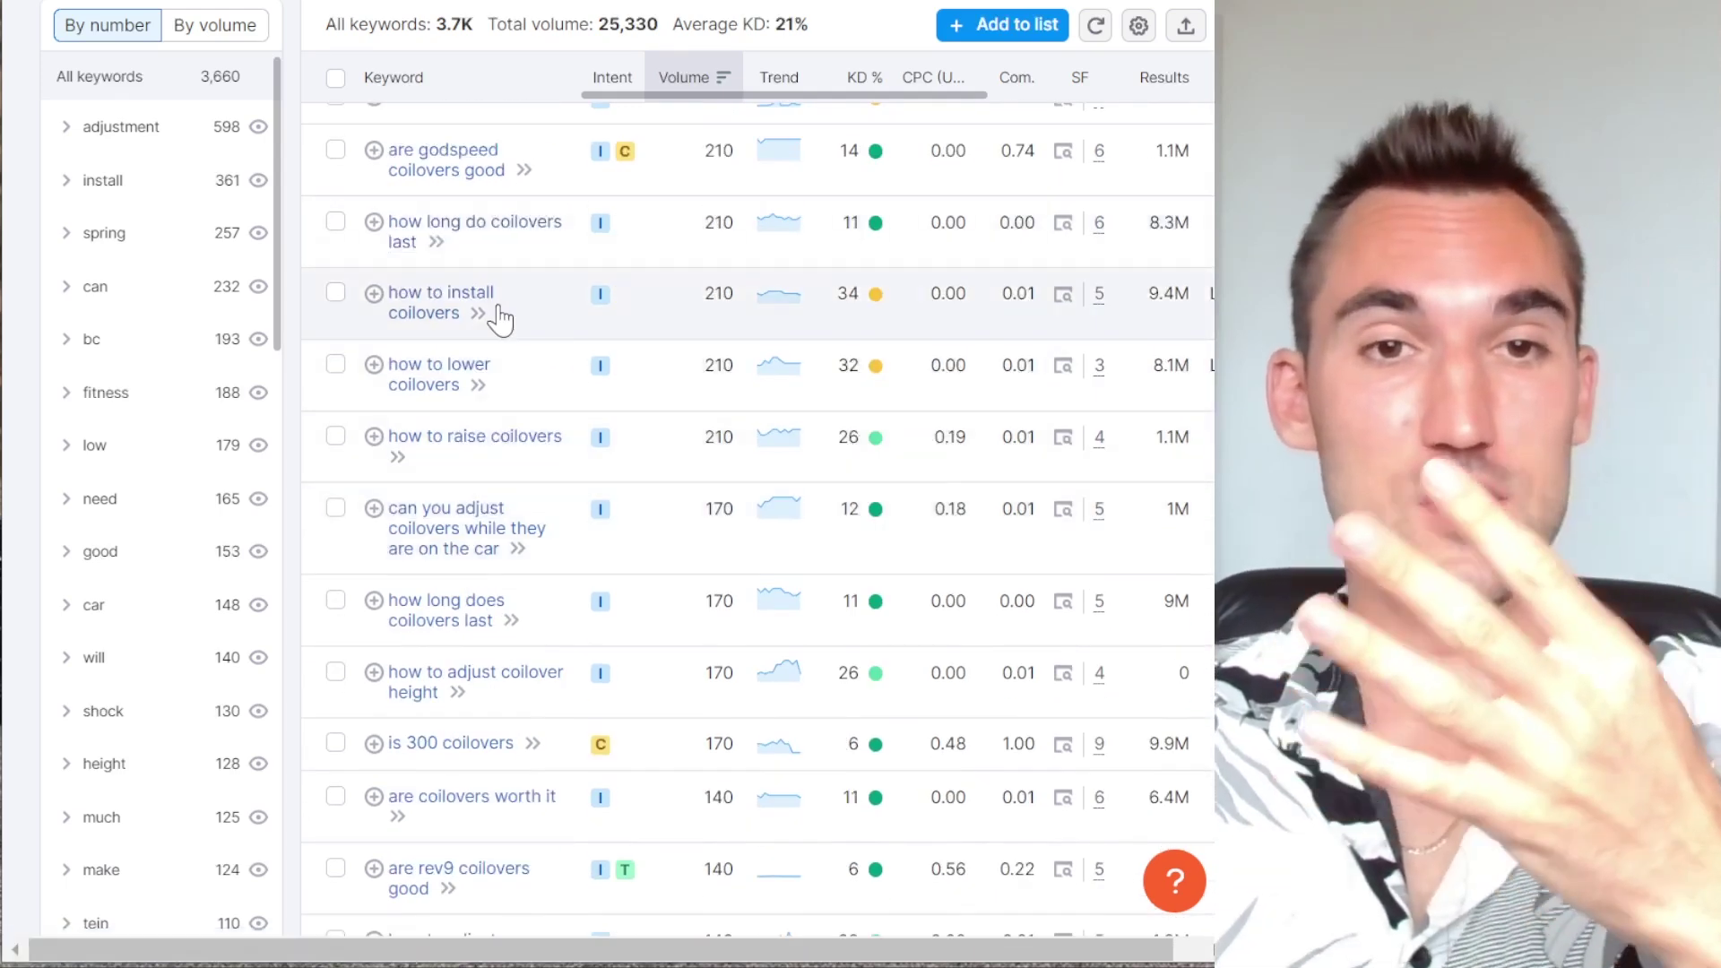
scroll(476, 380, "down", 2)
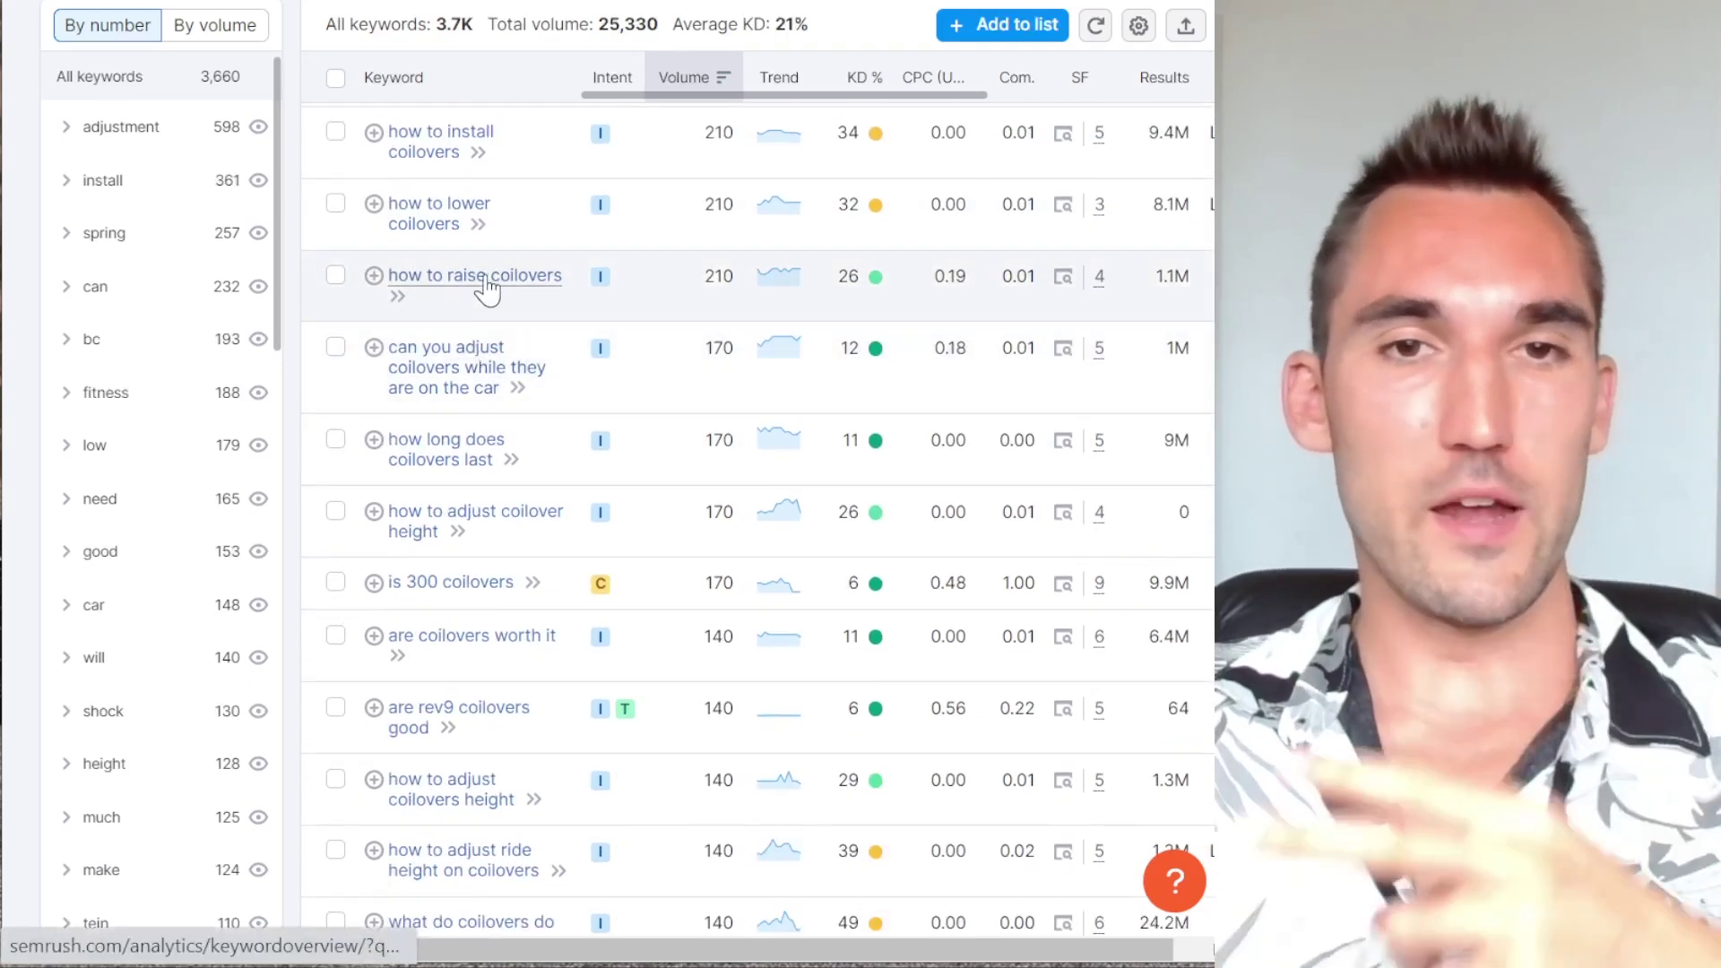
scroll(556, 468, "down", 4)
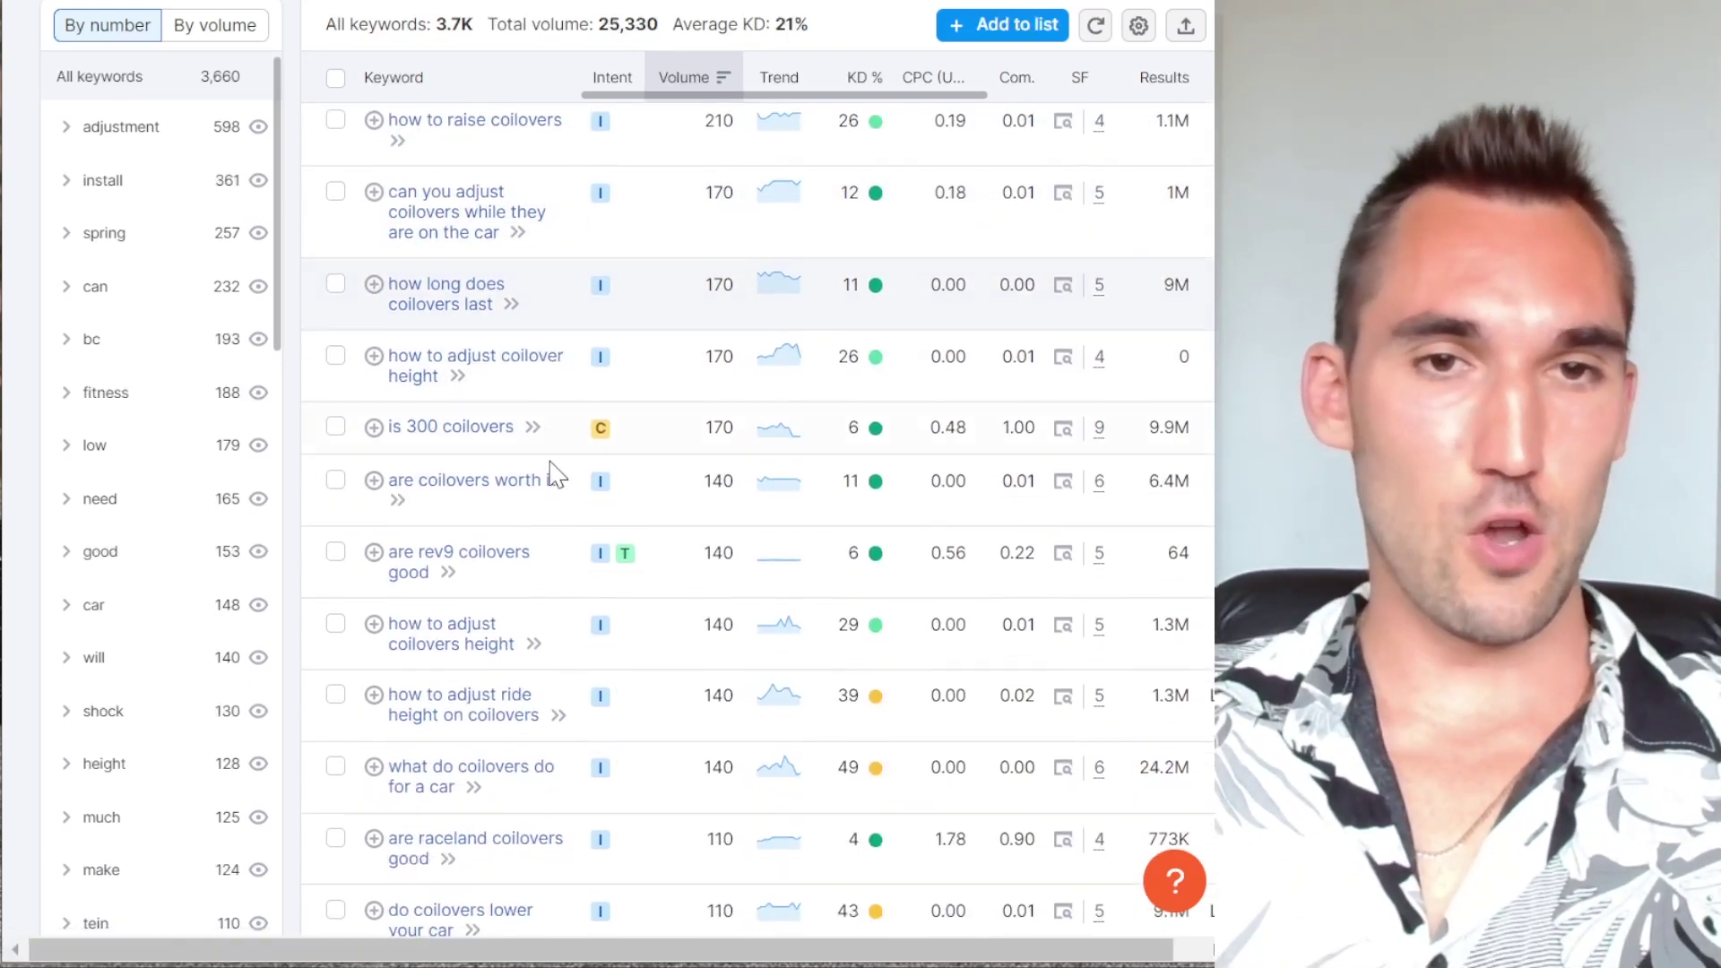
scroll(544, 373, "down", 4)
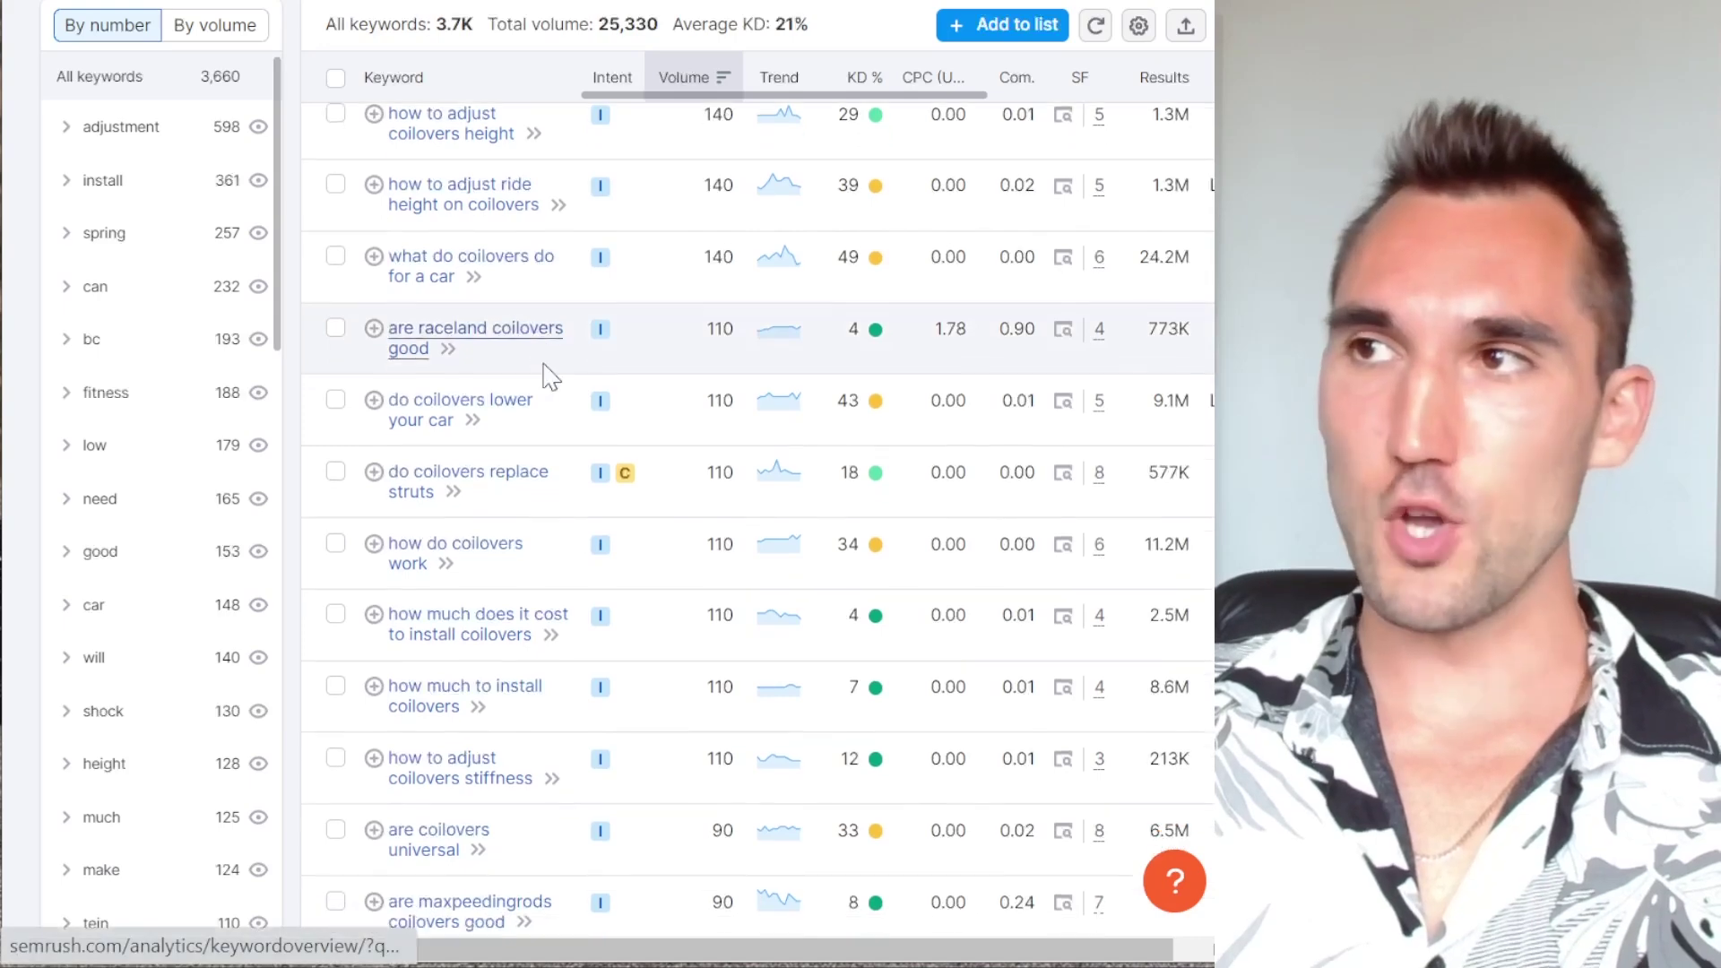
scroll(544, 373, "down", 2)
scroll(544, 376, "down", 18)
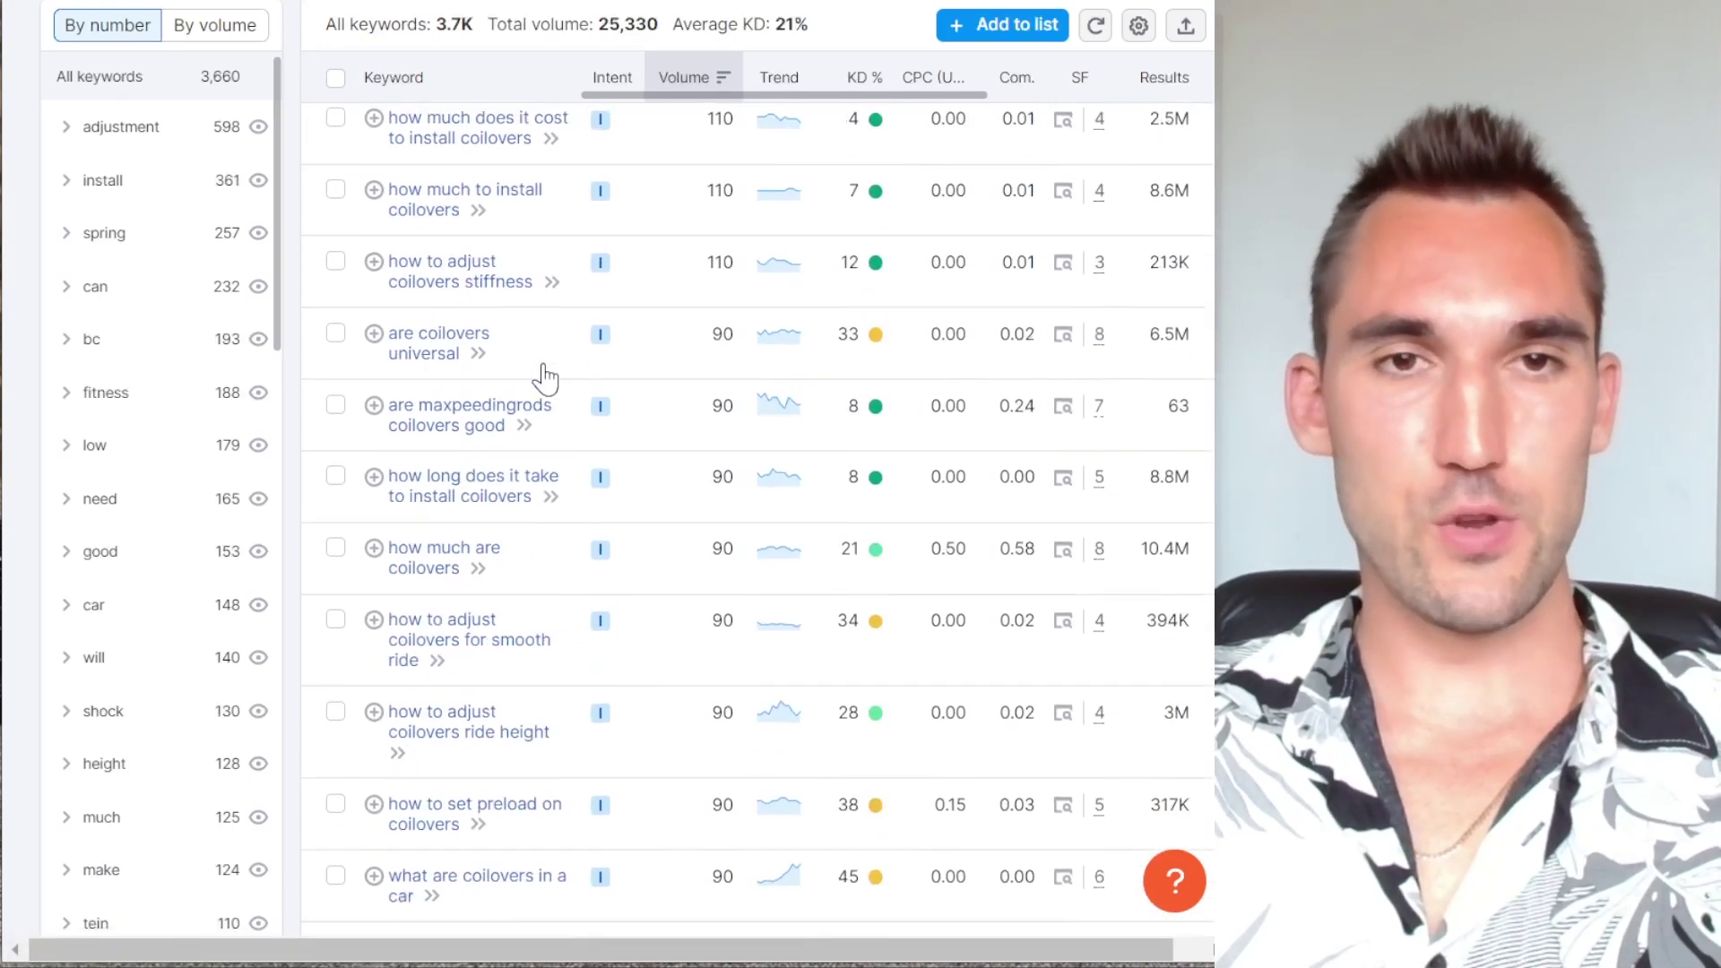
scroll(545, 377, "down", 11)
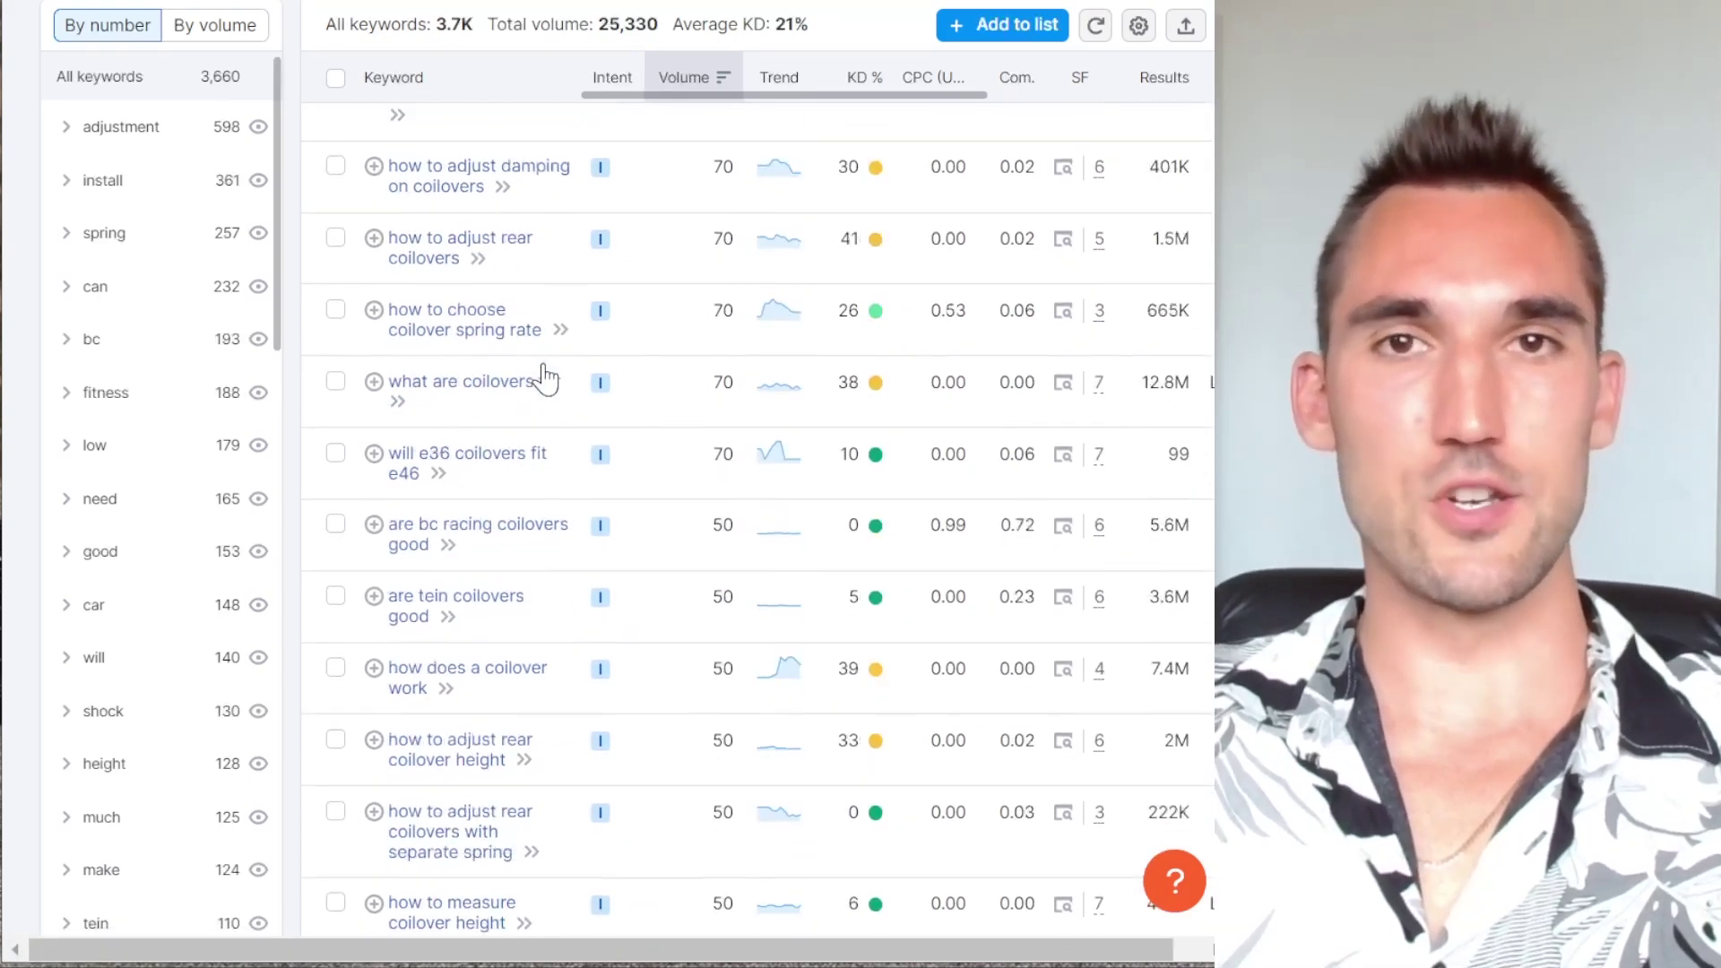
scroll(543, 376, "down", 8)
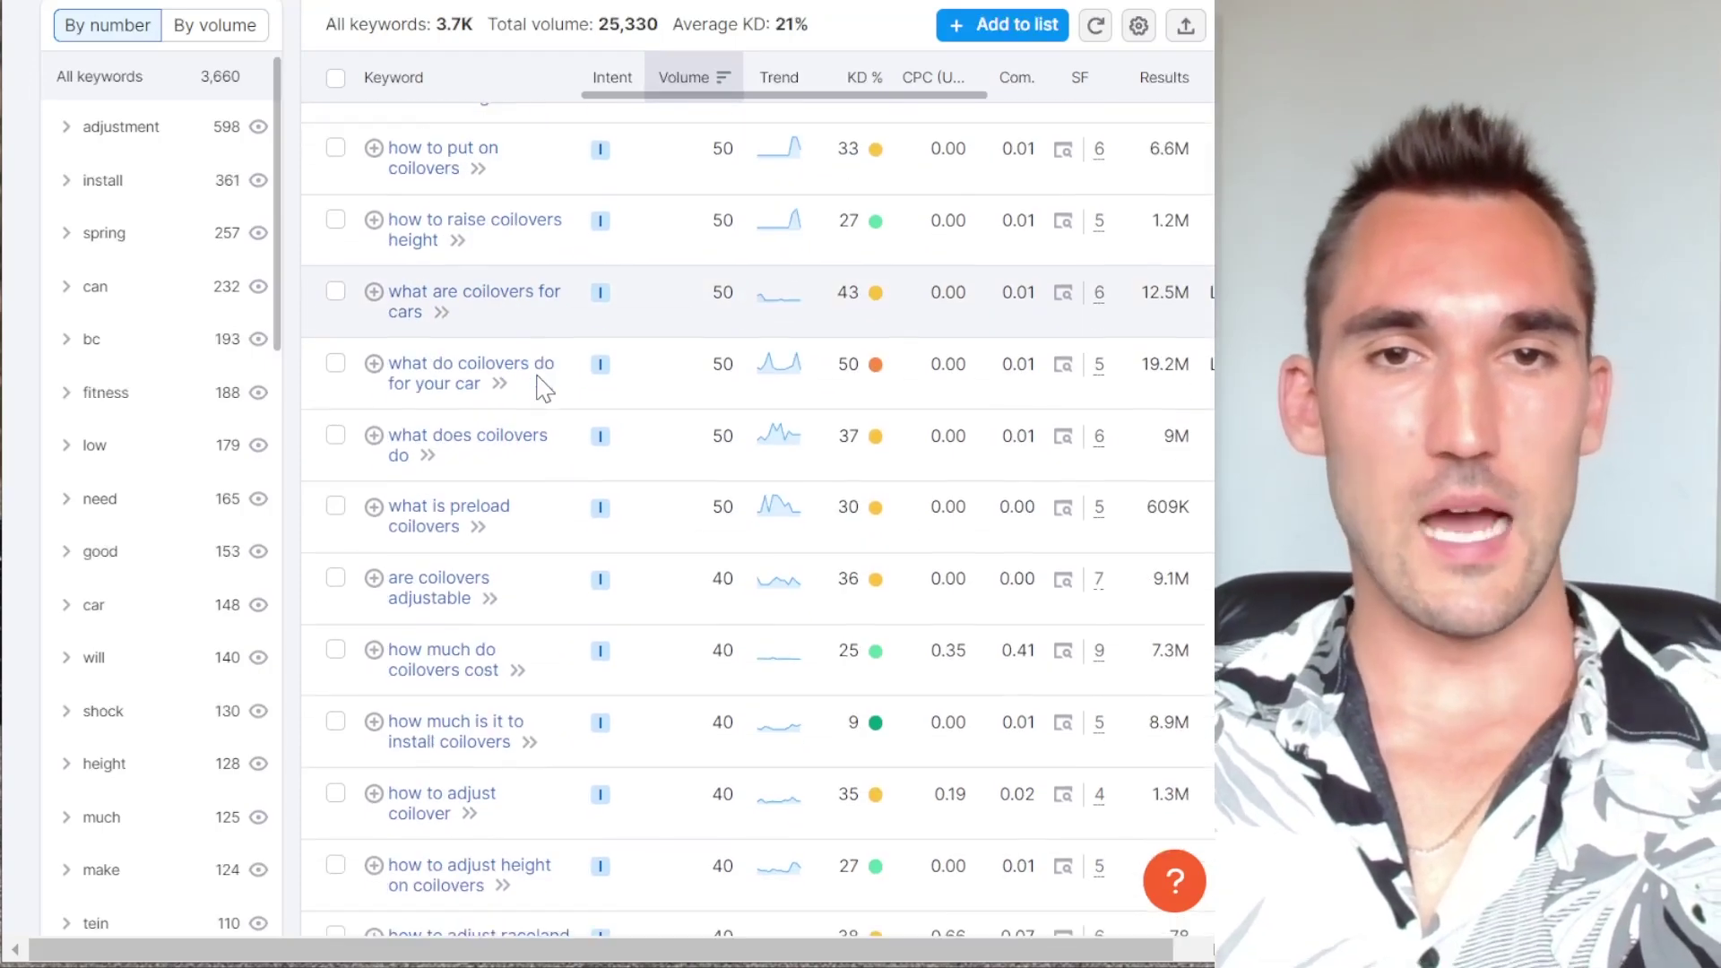
scroll(538, 446, "up", 20)
scroll(617, 369, "up", 8)
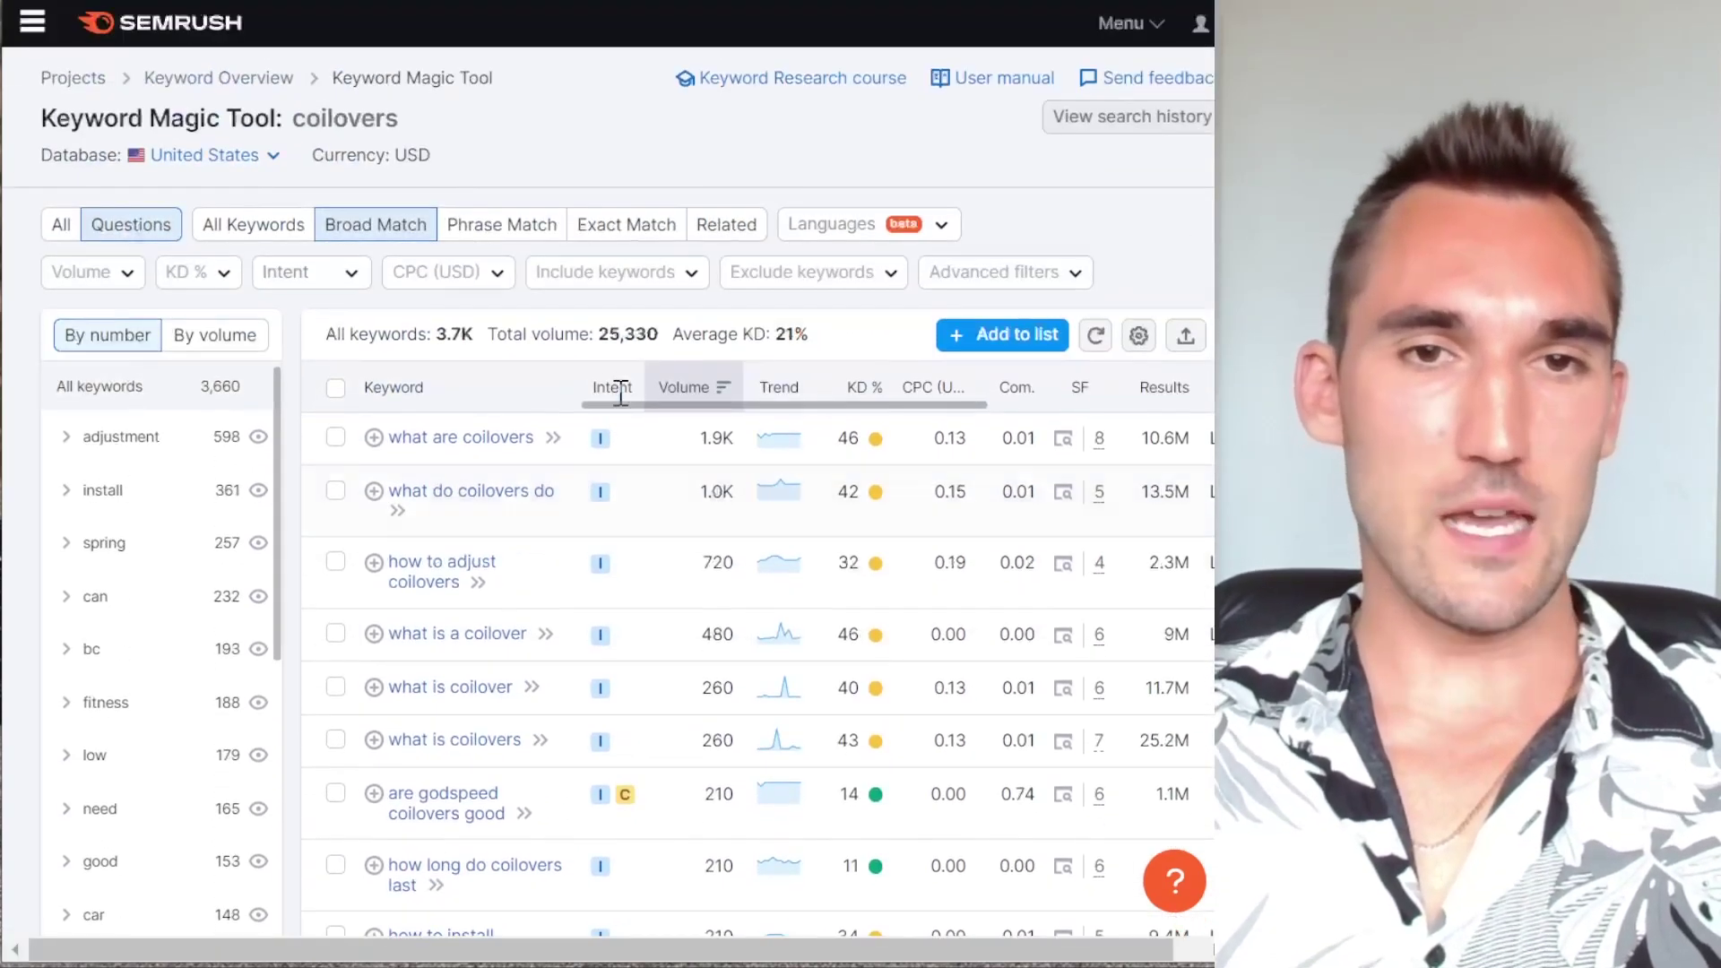
- Check the total search volume and average keyword difficulty of the question keywords
left_click_drag(661, 335, 610, 332)
left_click(619, 340)
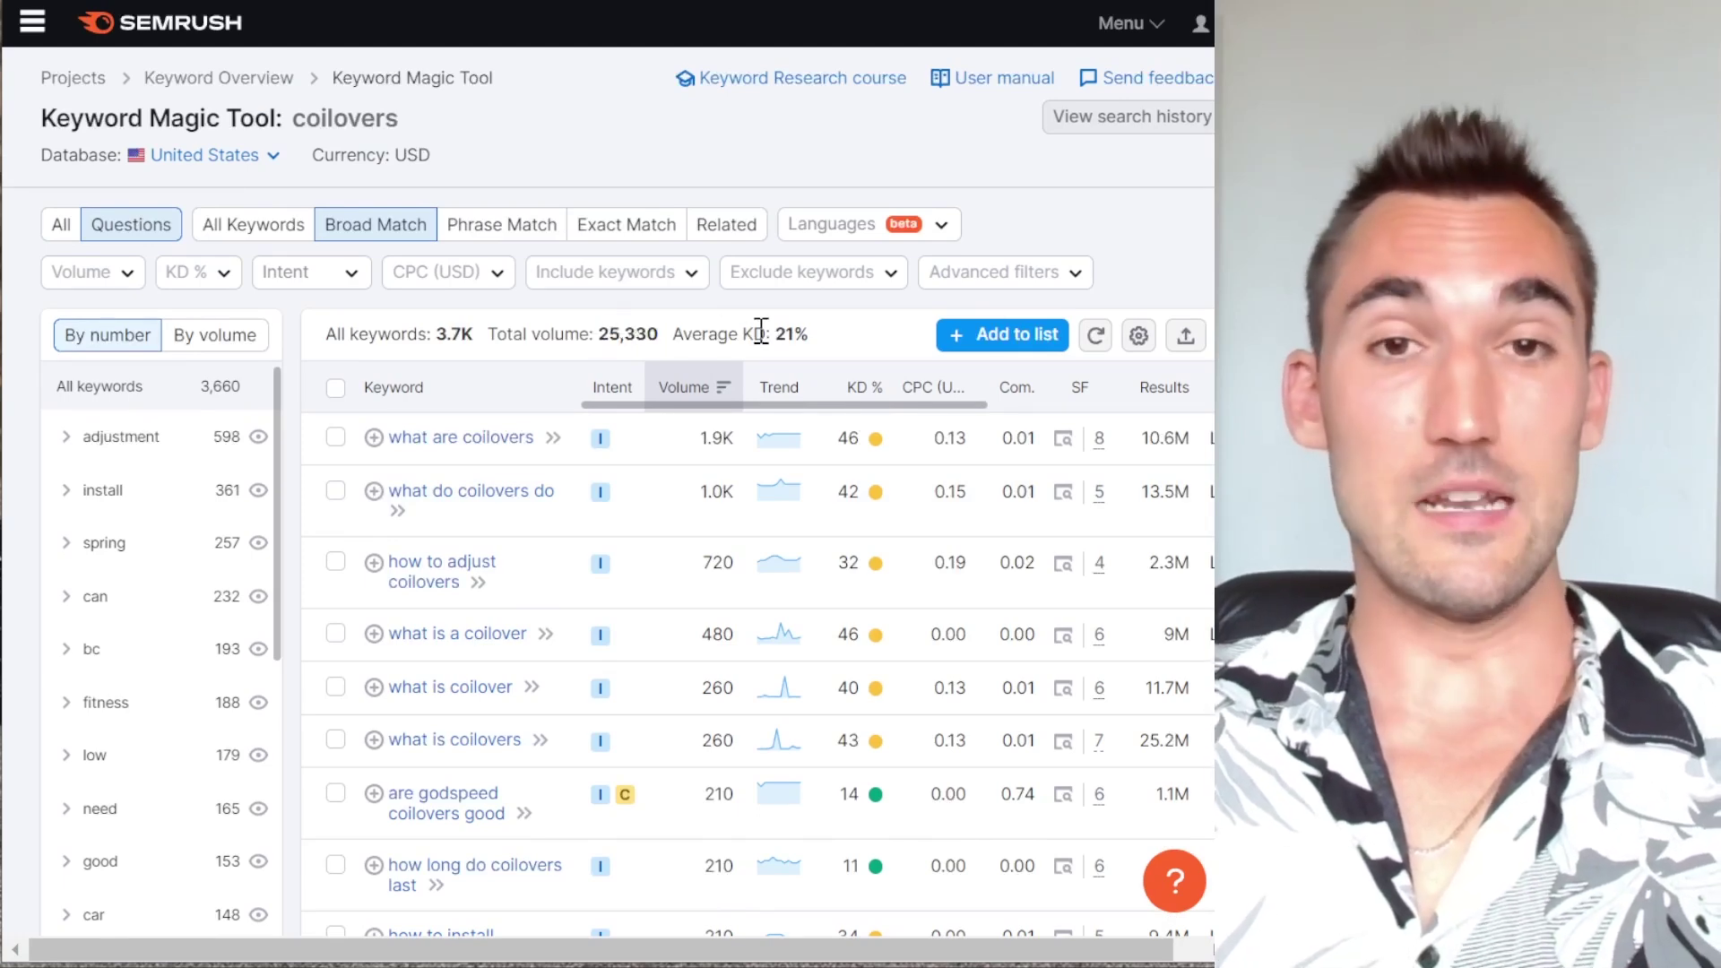
left_click_drag(786, 328, 670, 340)
left_click(669, 342)
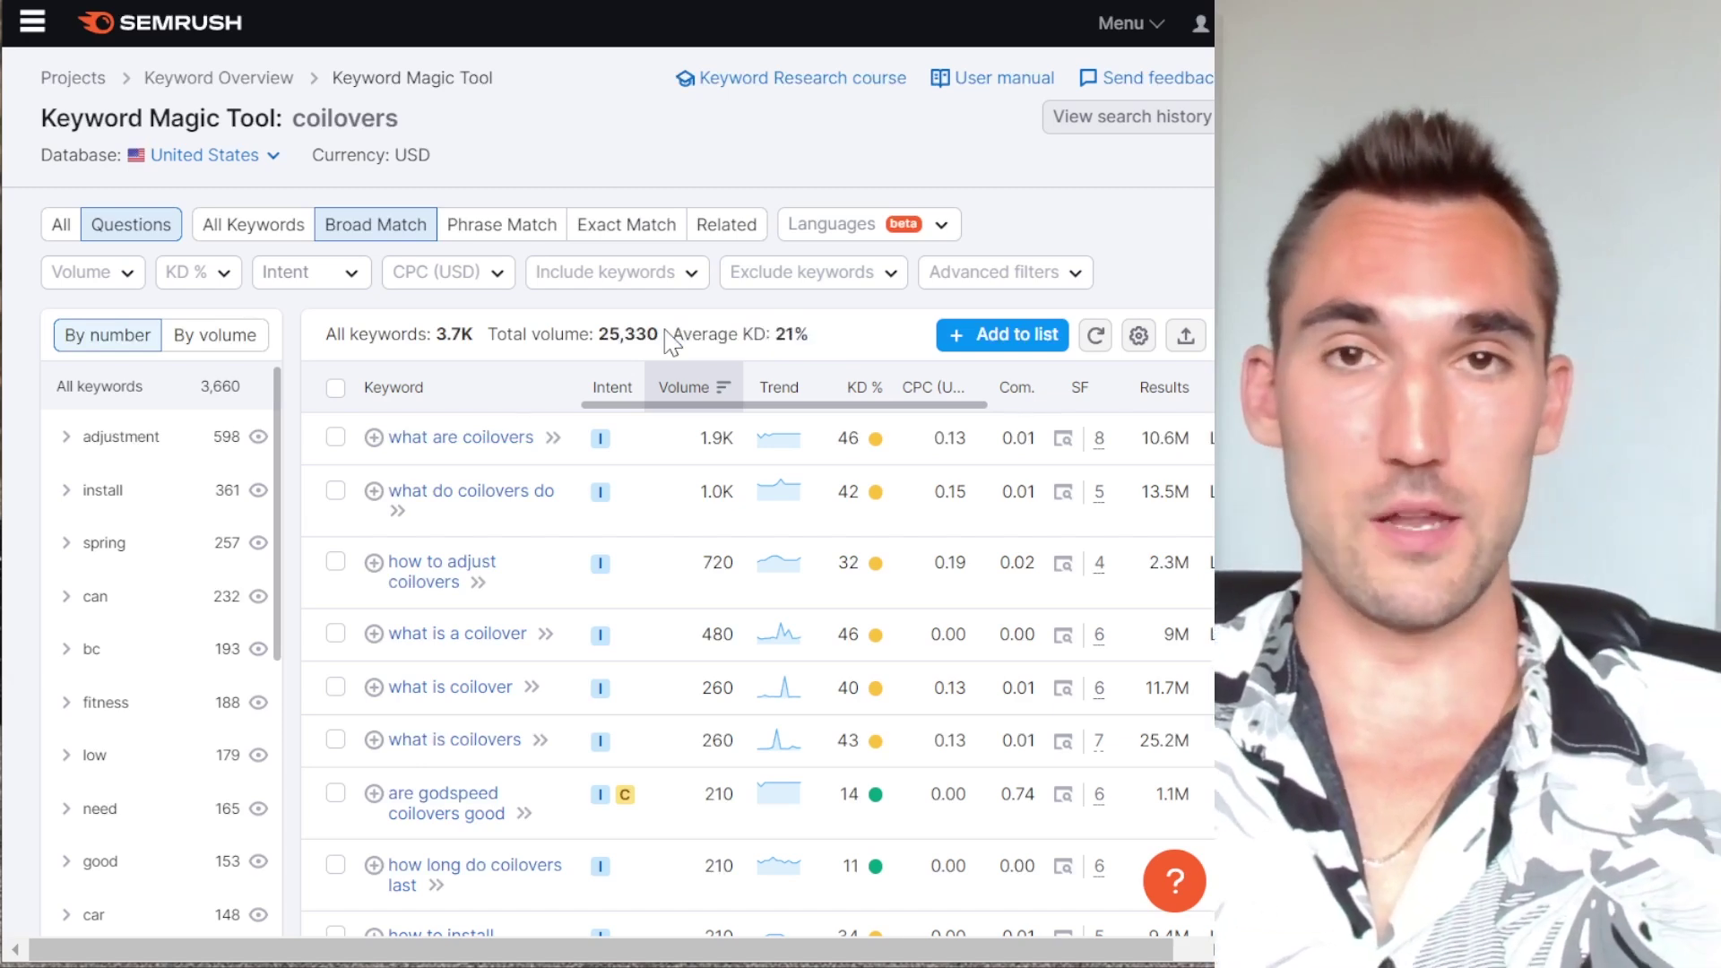
left_click_drag(670, 342, 474, 351)
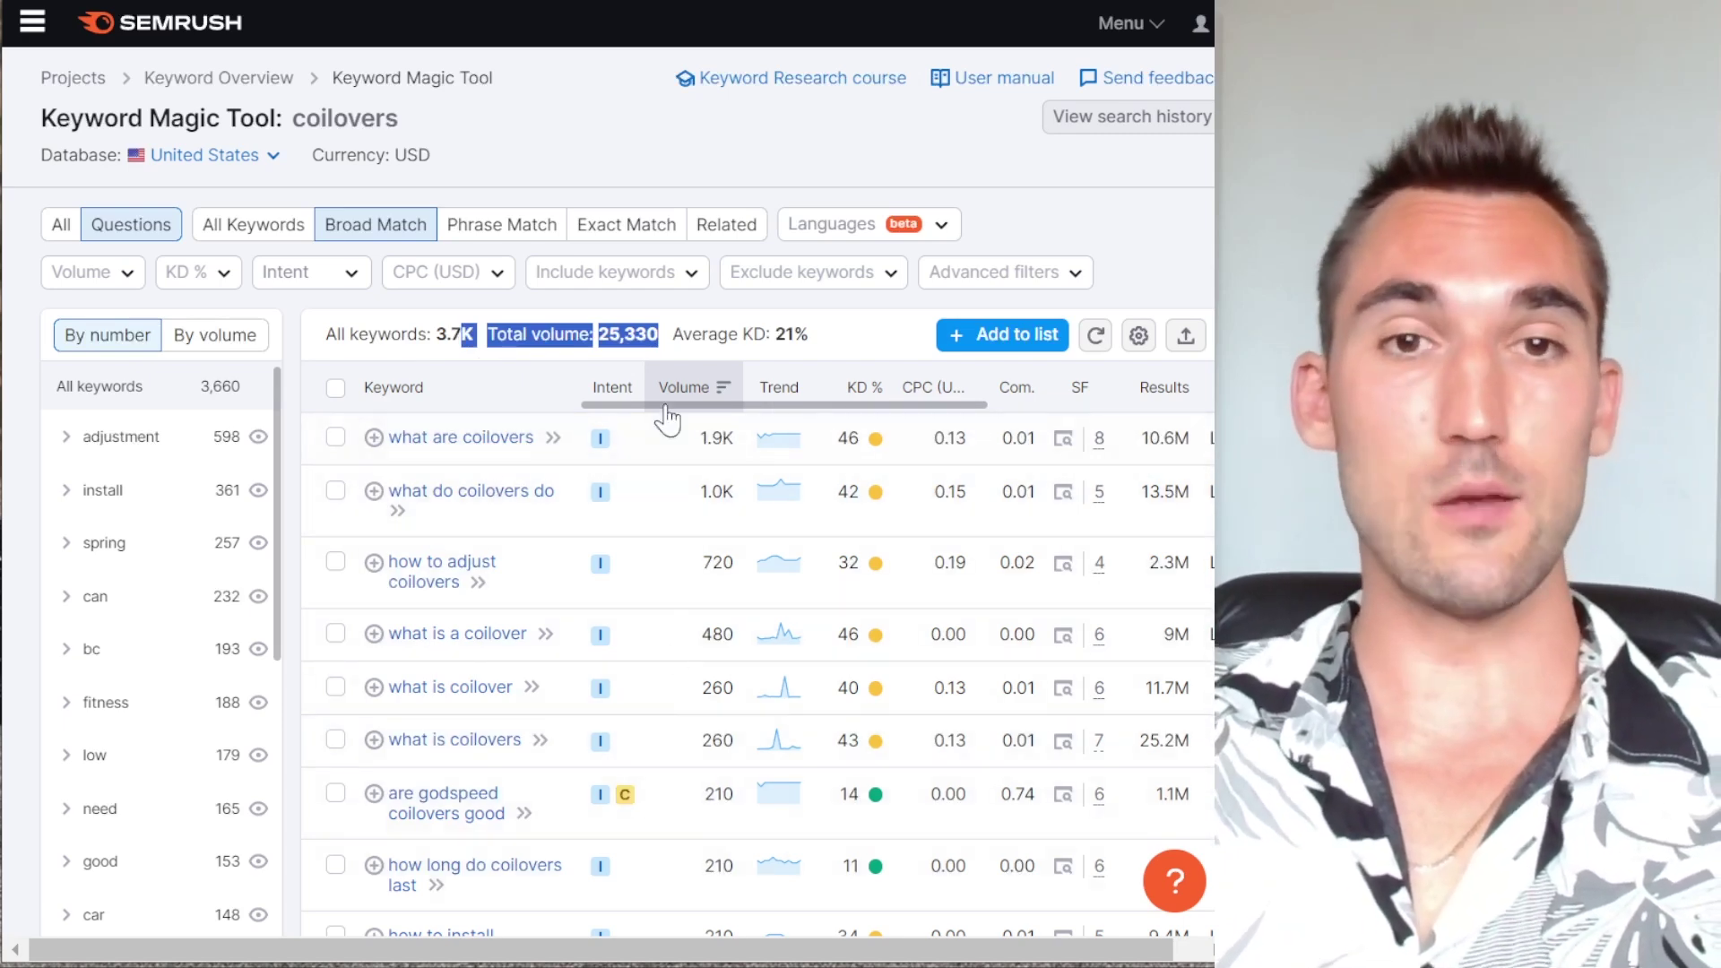
left_click(619, 330)
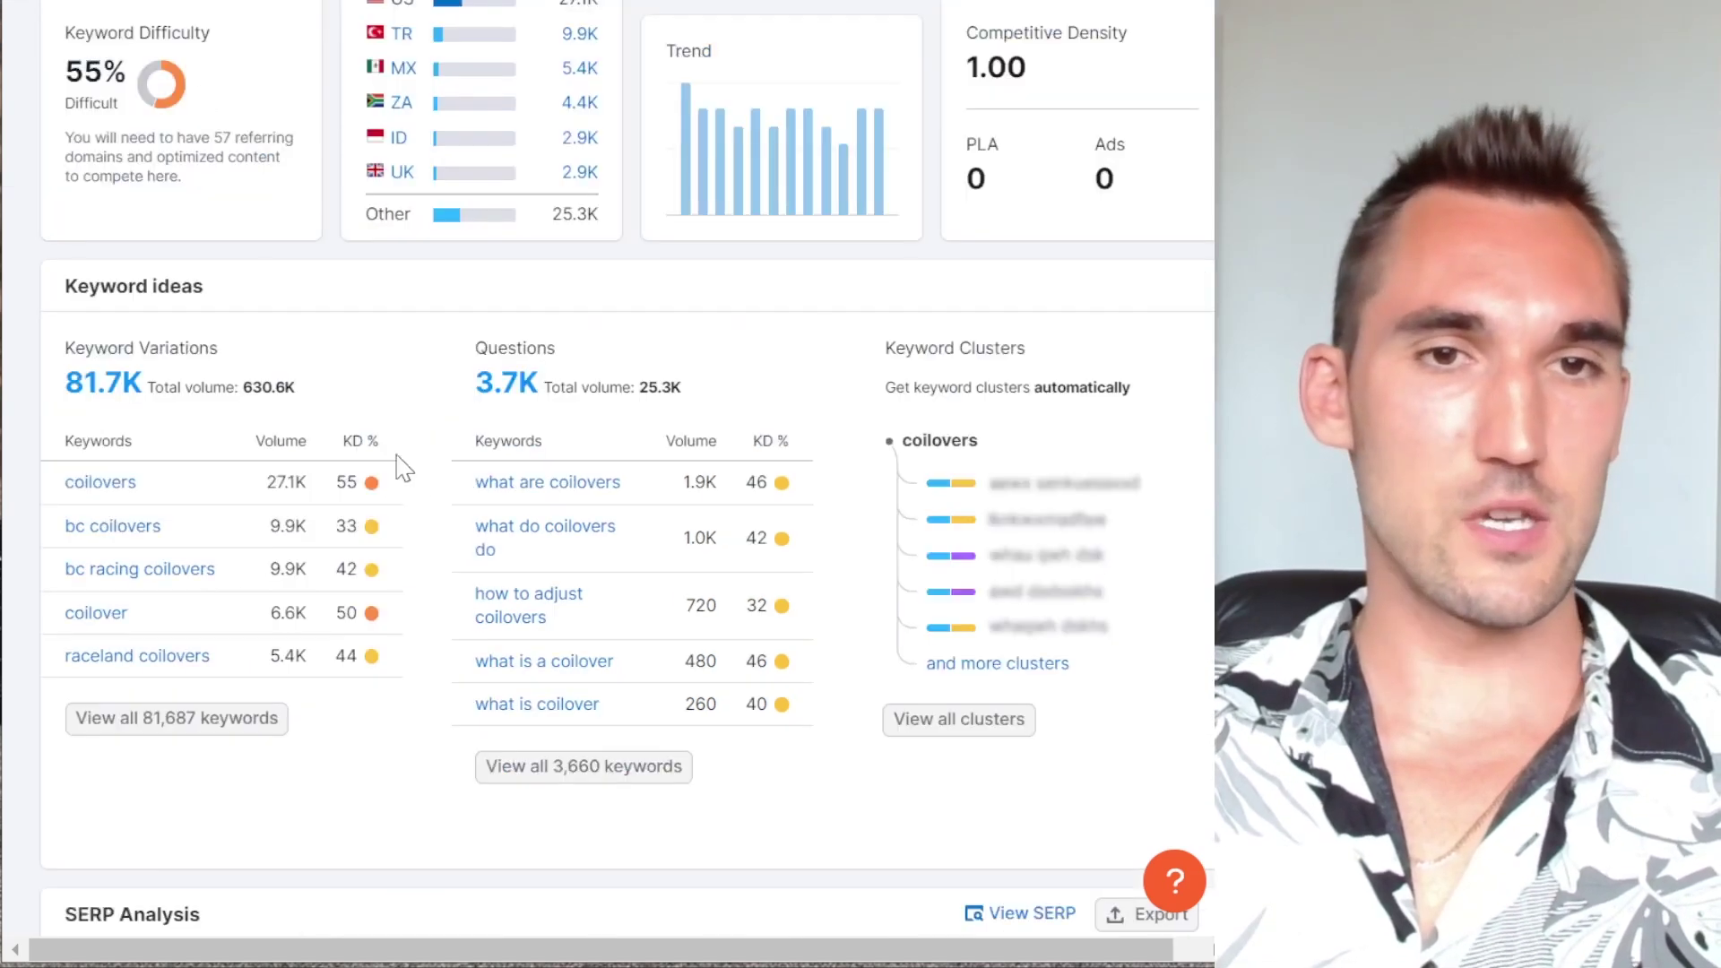
- Return to the coilovers keyword overview and open the full list of keyword variations
scroll(357, 368, "down", 2)
left_click(231, 560)
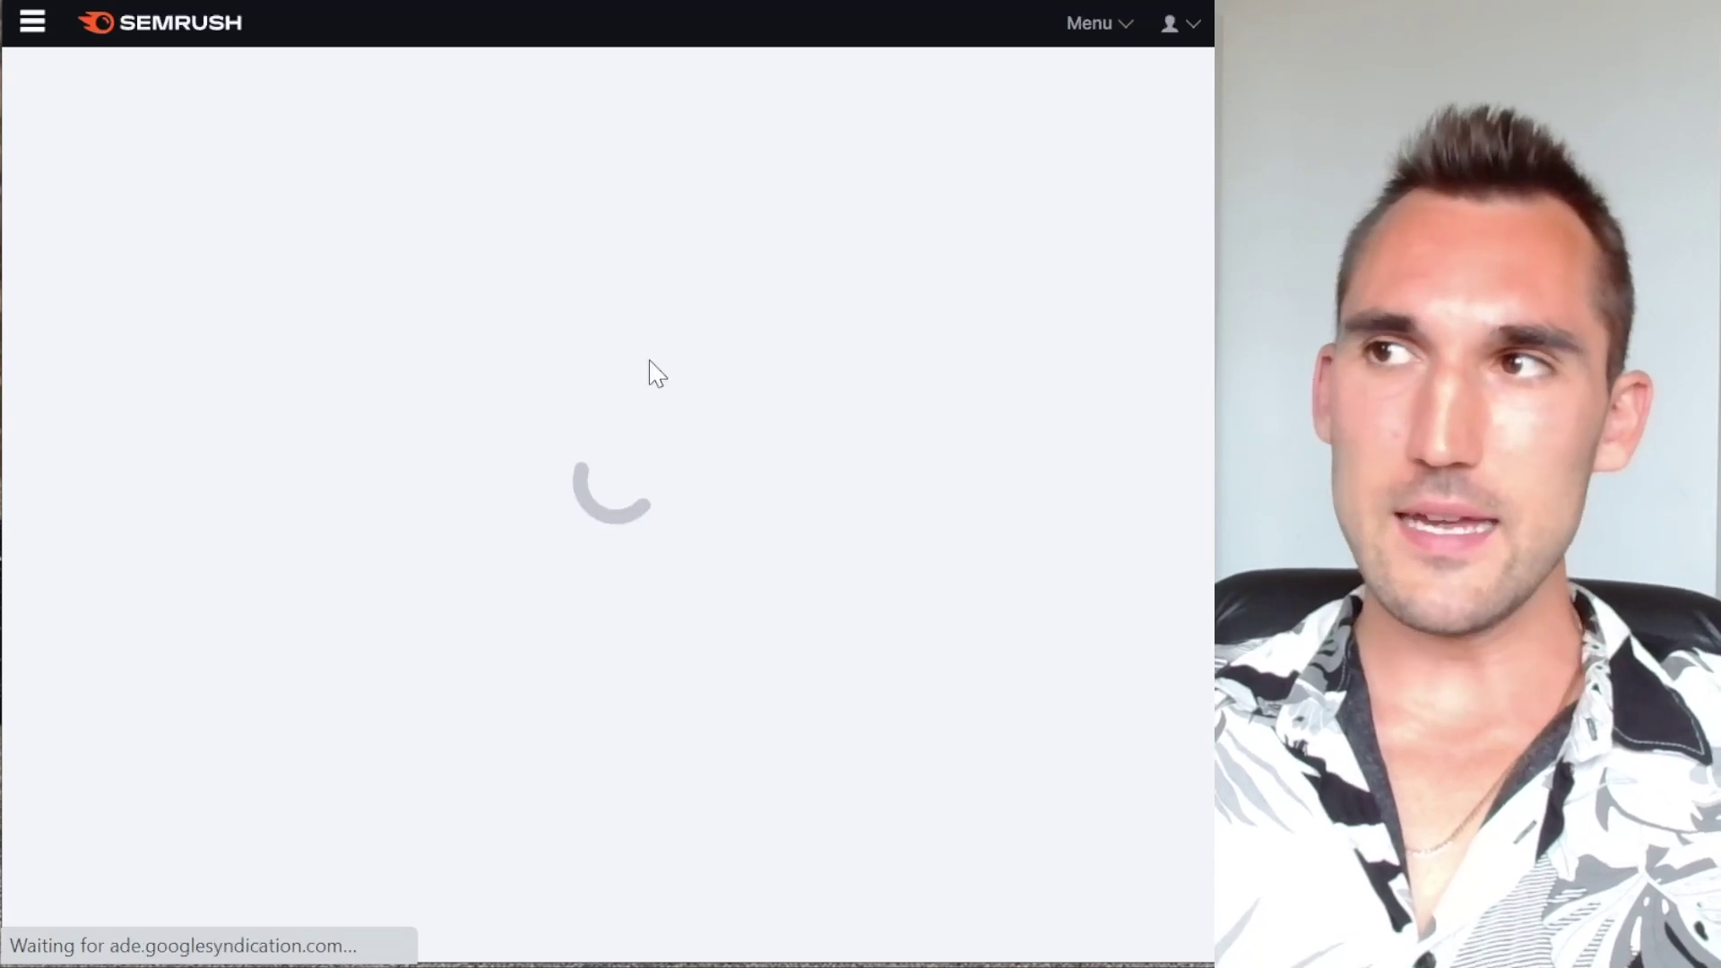
scroll(563, 269, "down", 2)
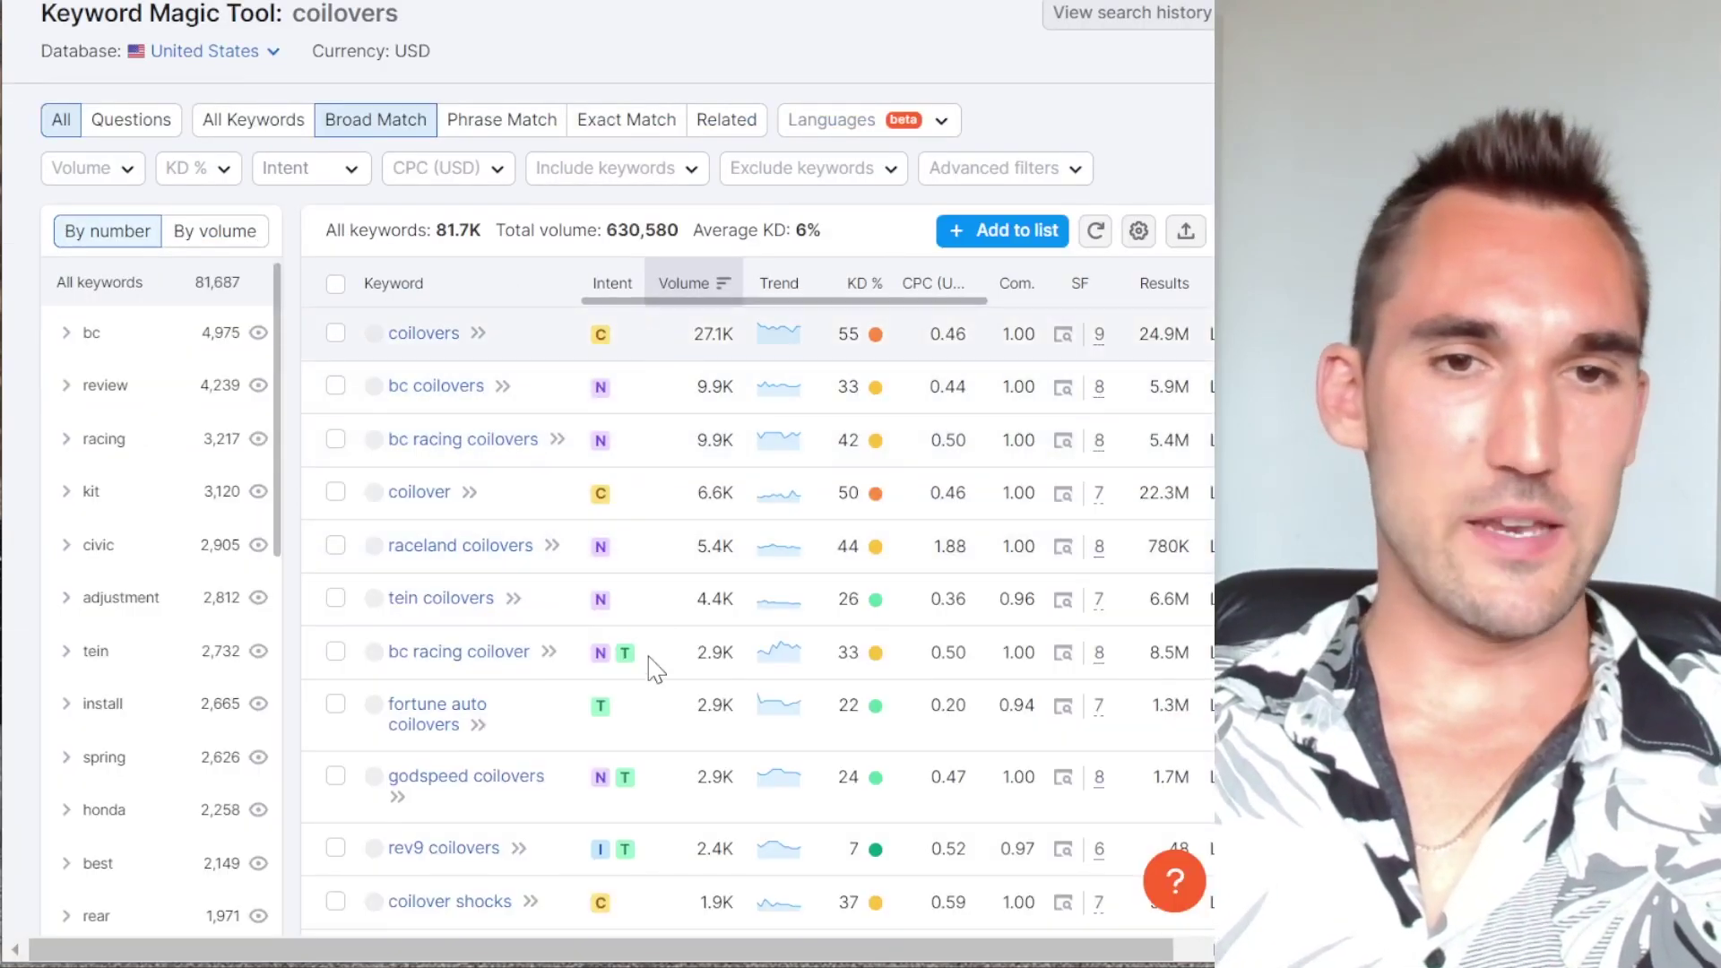
- Filter the keyword variations to Informational intent
left_click(309, 169)
left_click(330, 216)
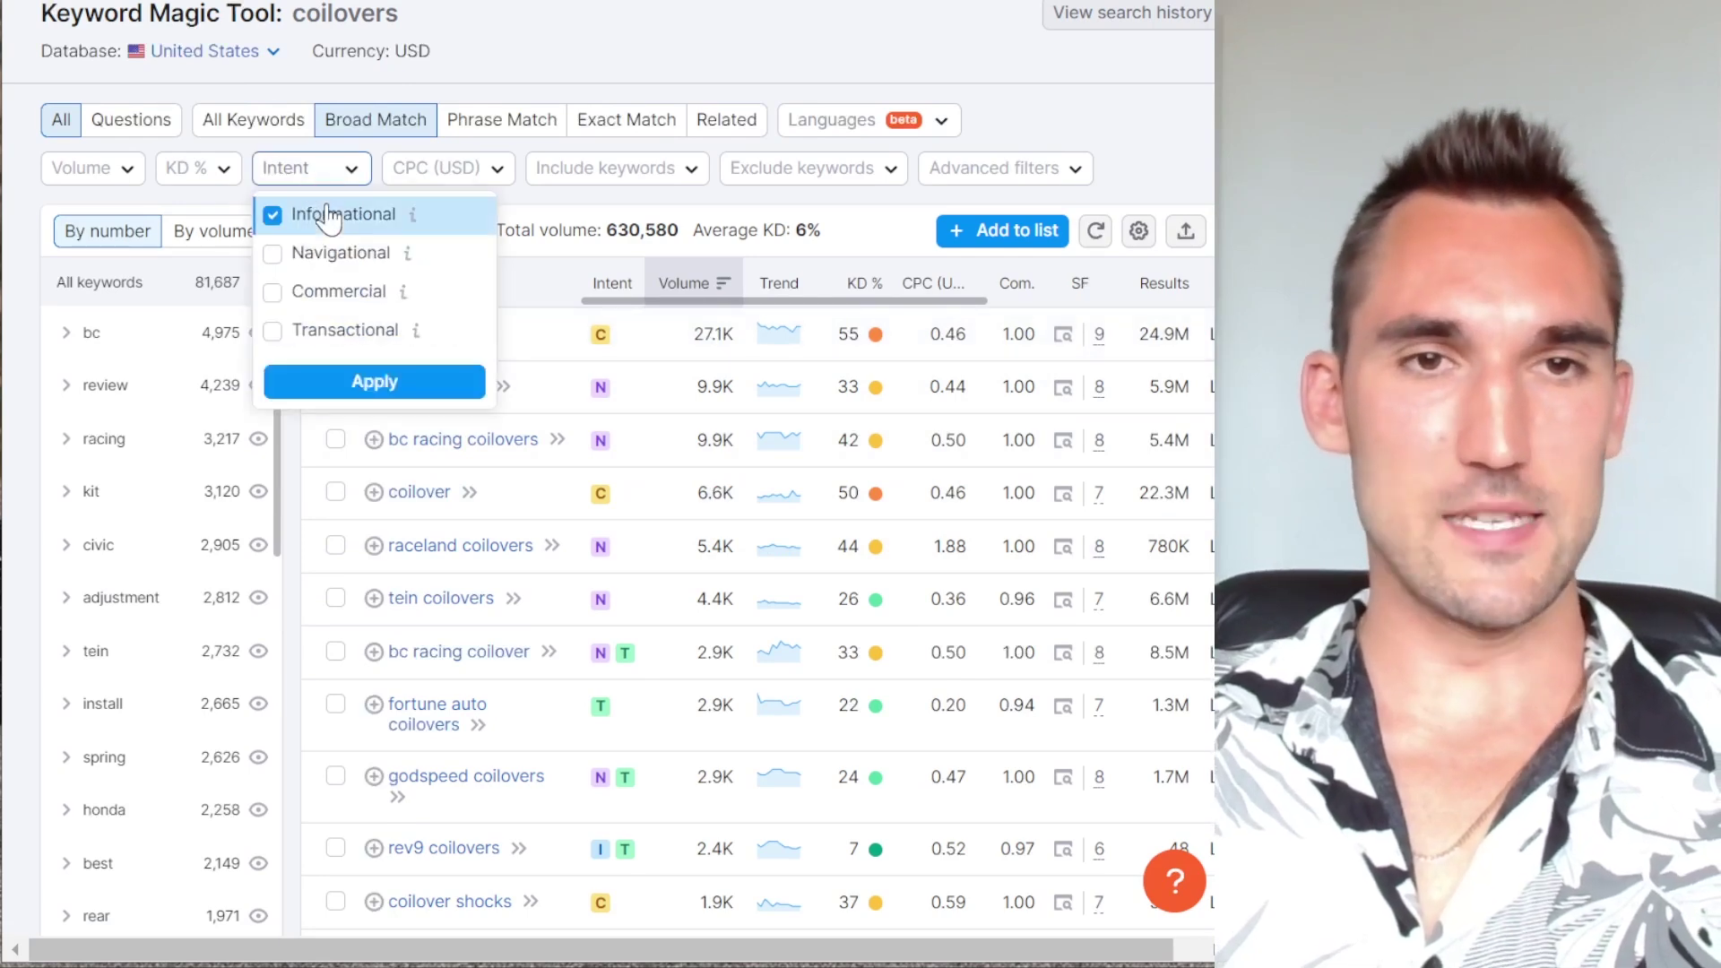
left_click(373, 381)
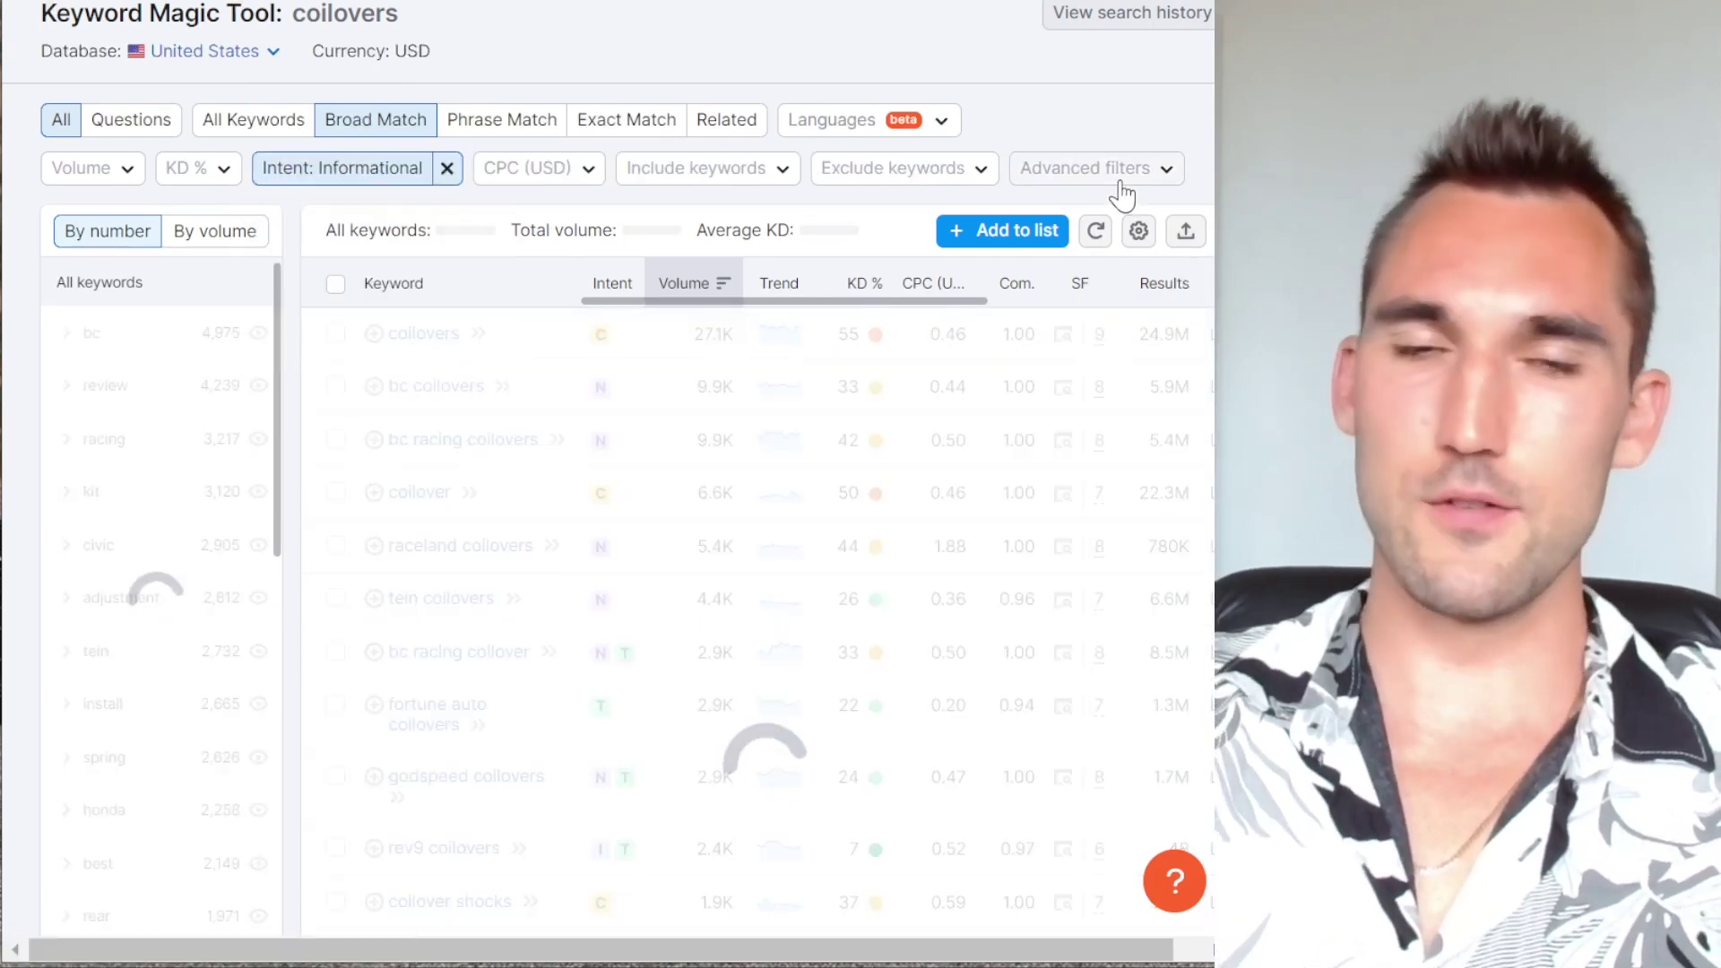
scroll(1120, 193, "up", 2)
scroll(941, 388, "down", 2)
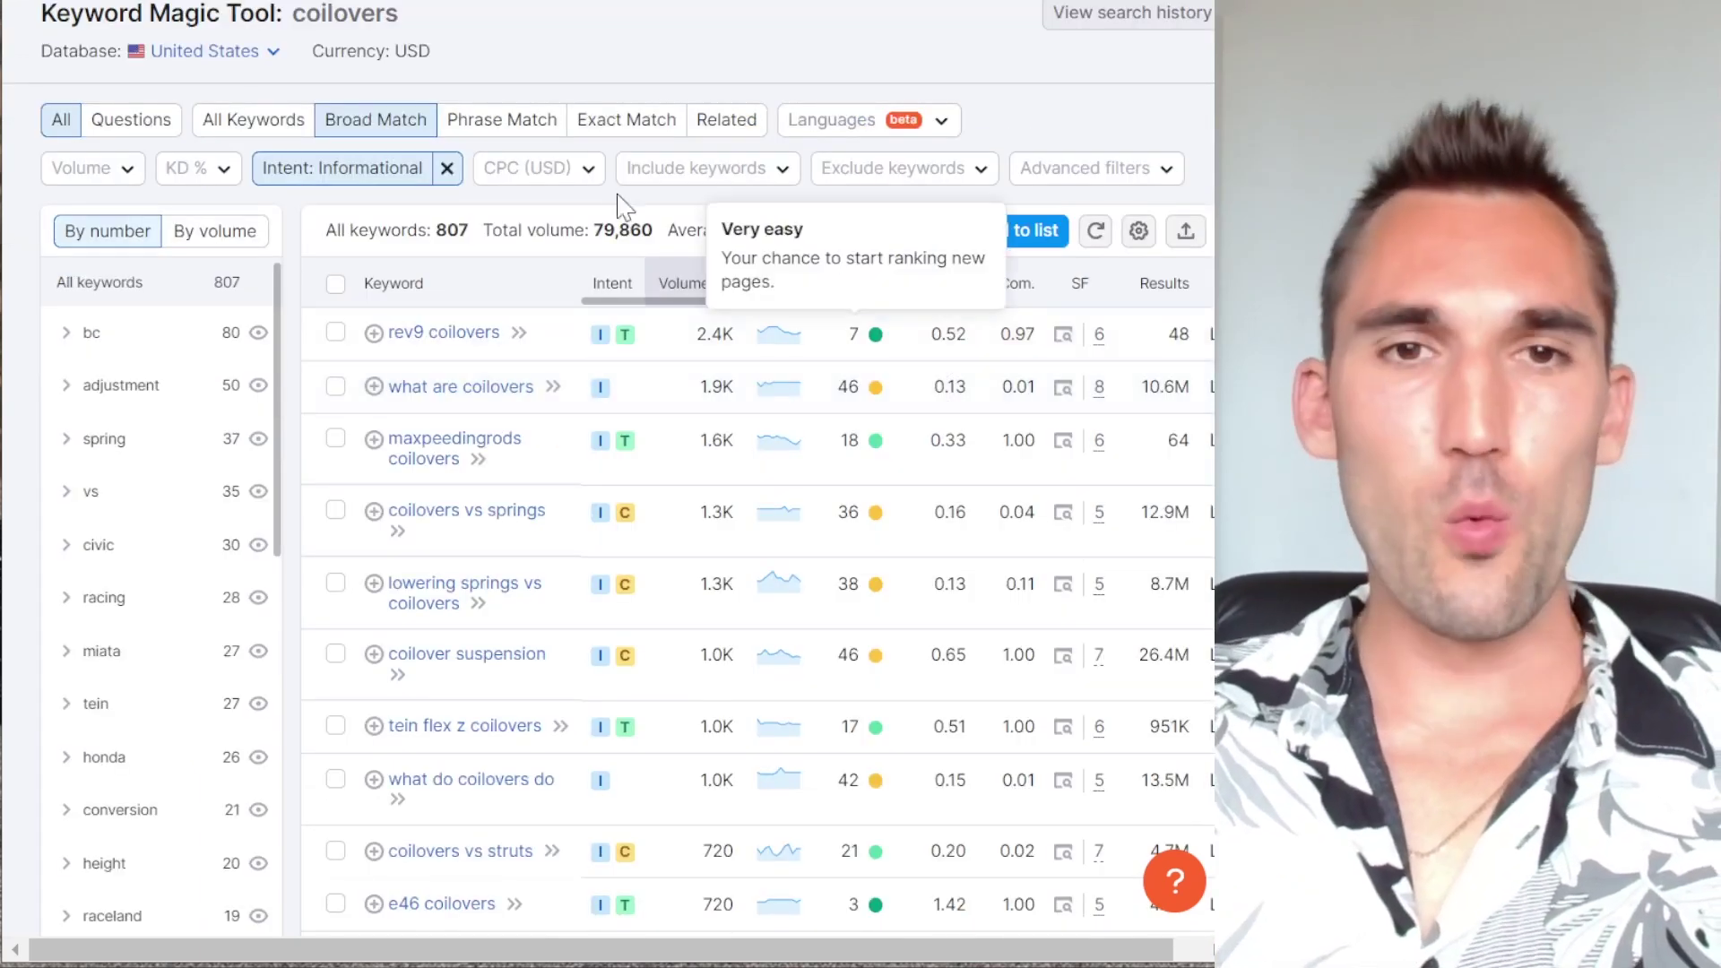
- Look through the highest-volume informational coilovers variations, comparing their intent, volume and keyword difficulty
scroll(686, 465, "down", 2)
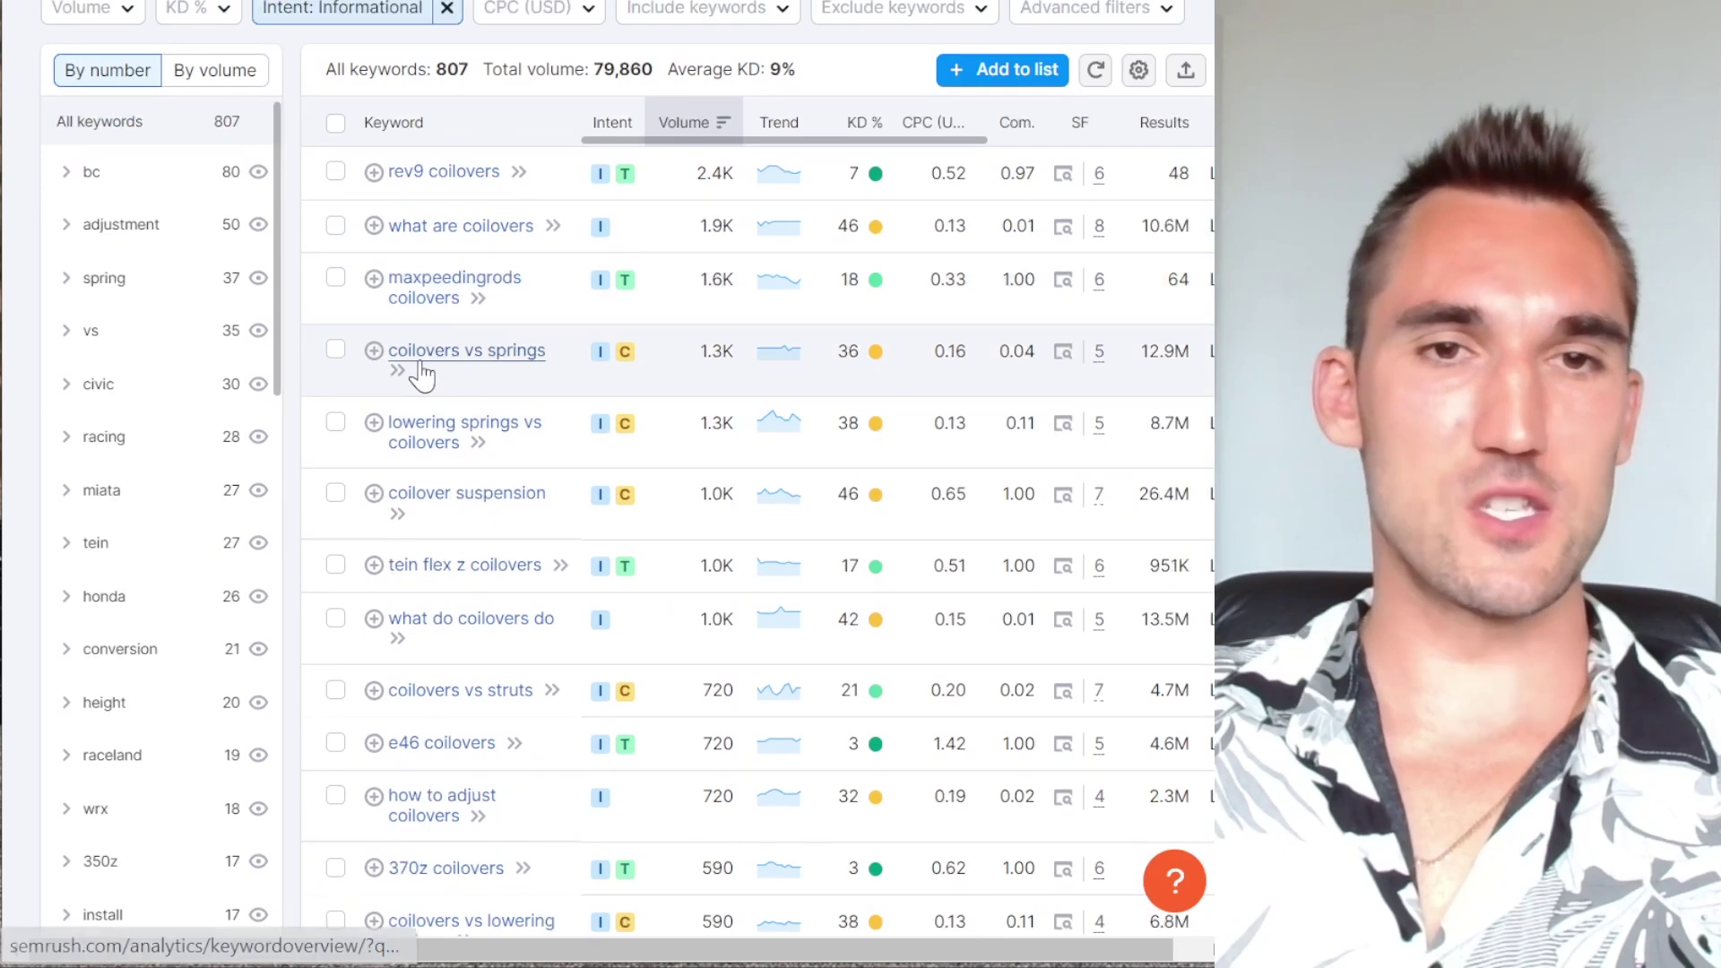
scroll(531, 373, "down", 2)
scroll(531, 438, "down", 4)
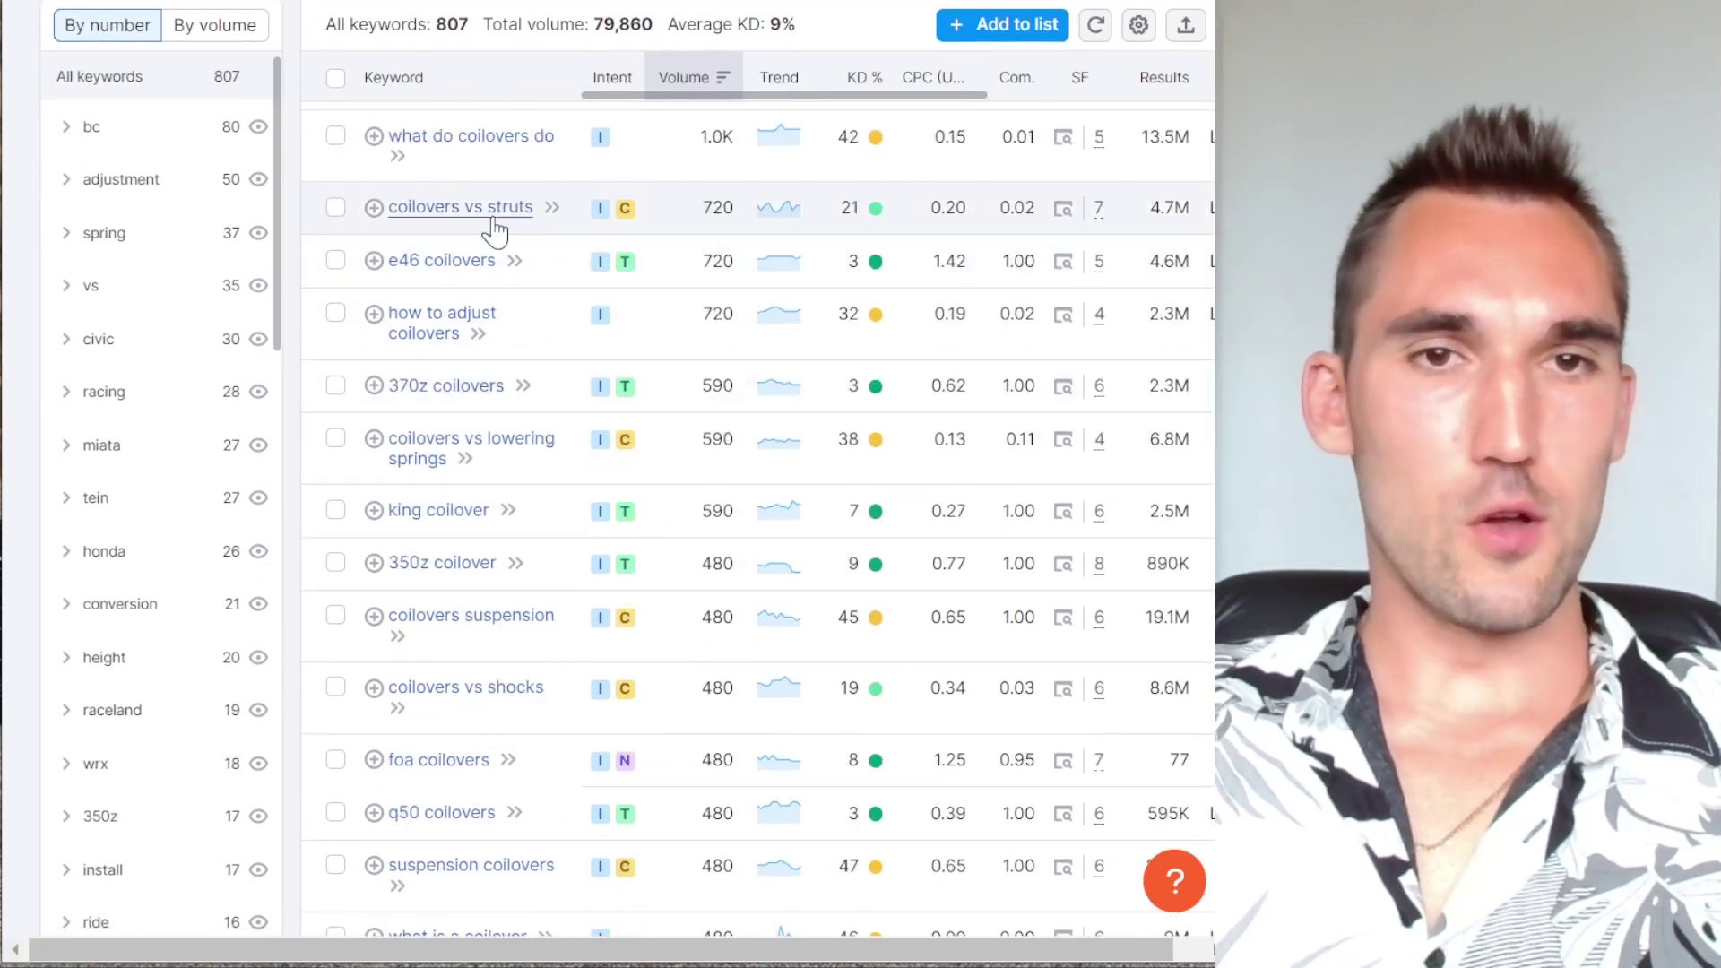
scroll(472, 335, "down", 2)
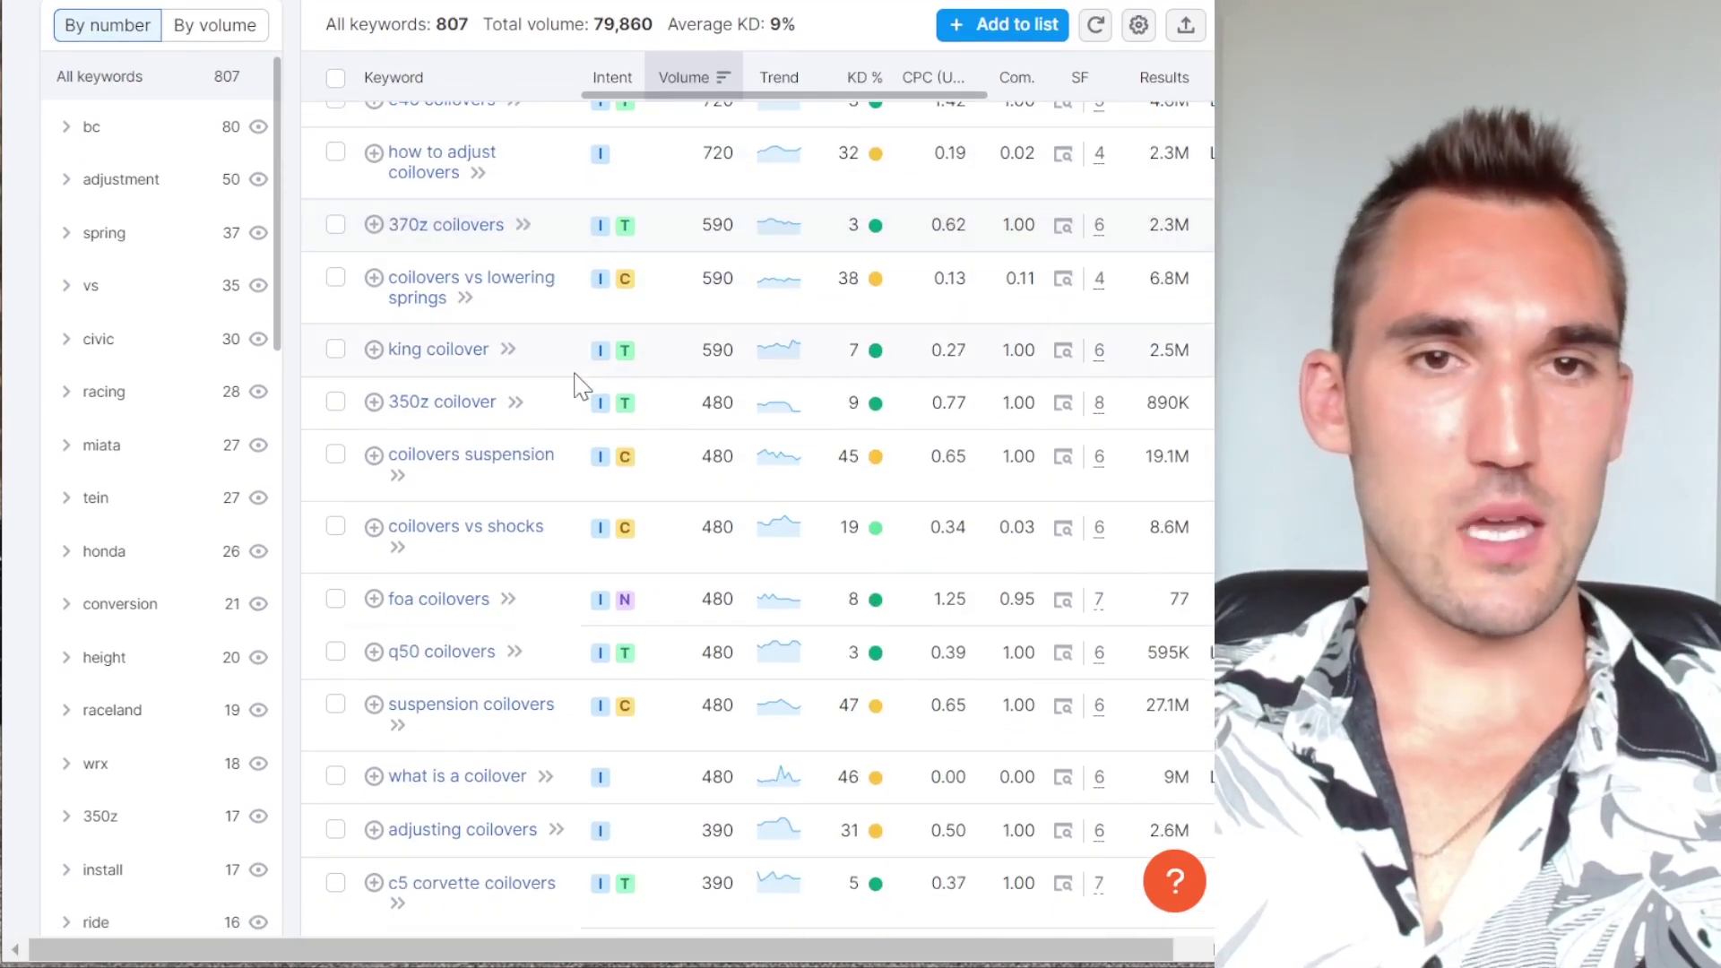
scroll(594, 305, "down", 2)
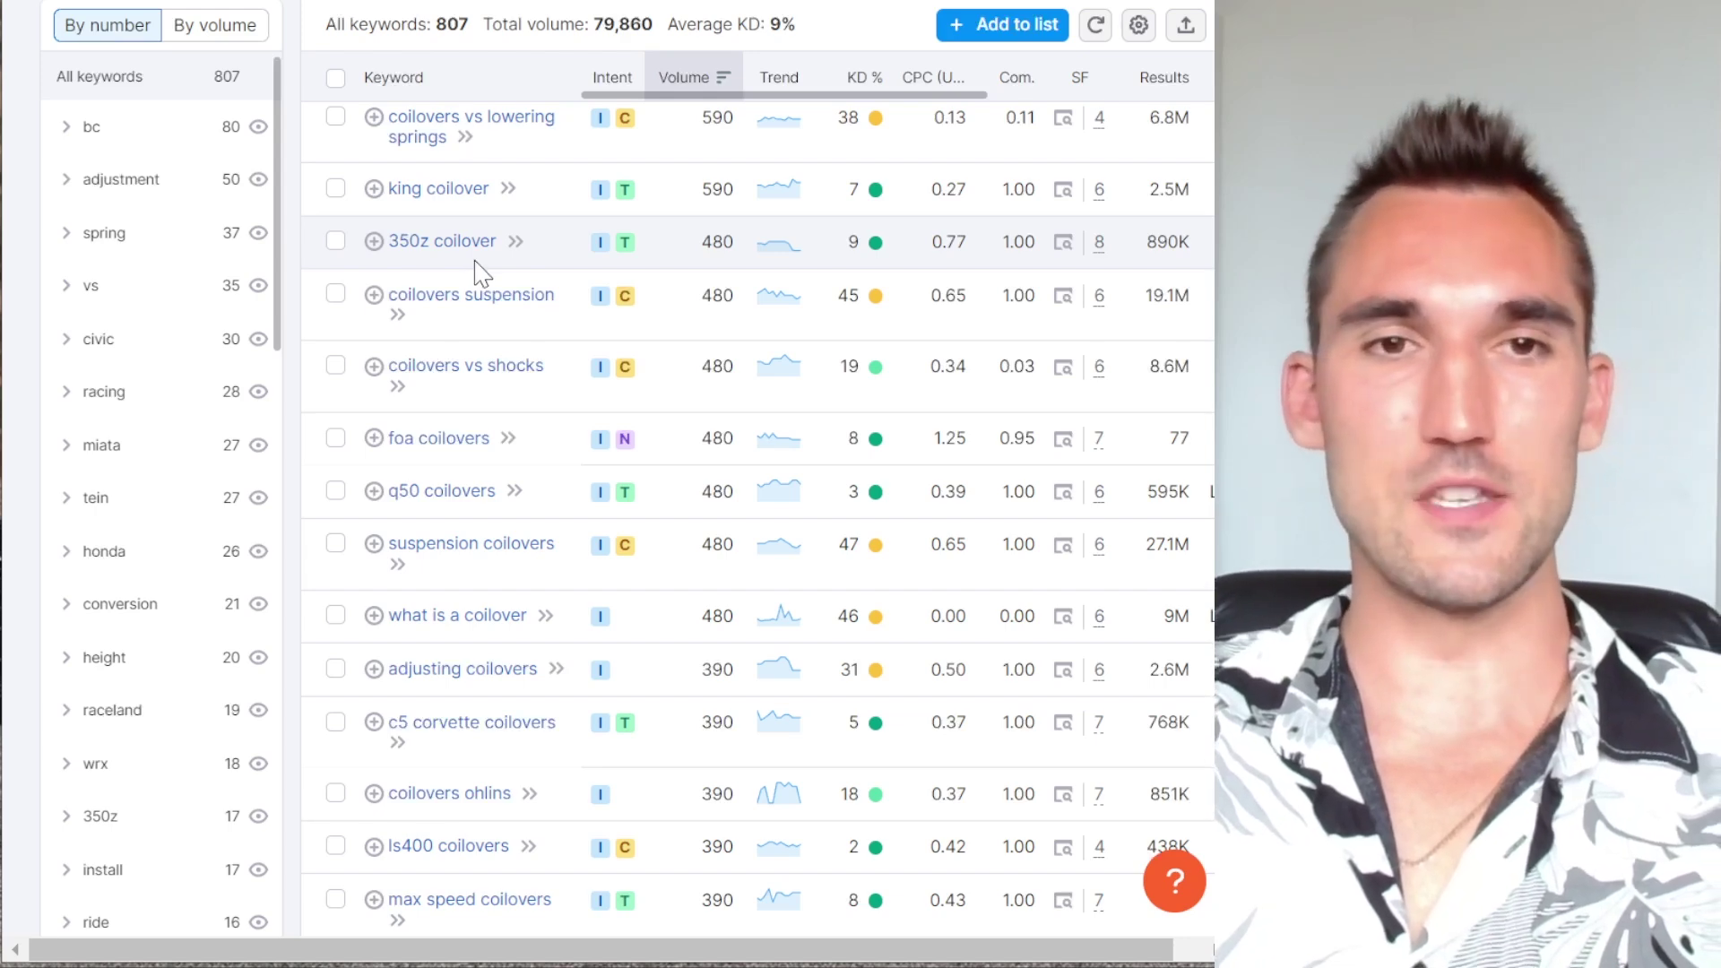
- Single out the car-specific keywords "e46 coilovers", "370z coilovers" and "350z coilover" and check their intent tags, volume and difficulty, then clear the text selection
scroll(483, 272, "up", 5)
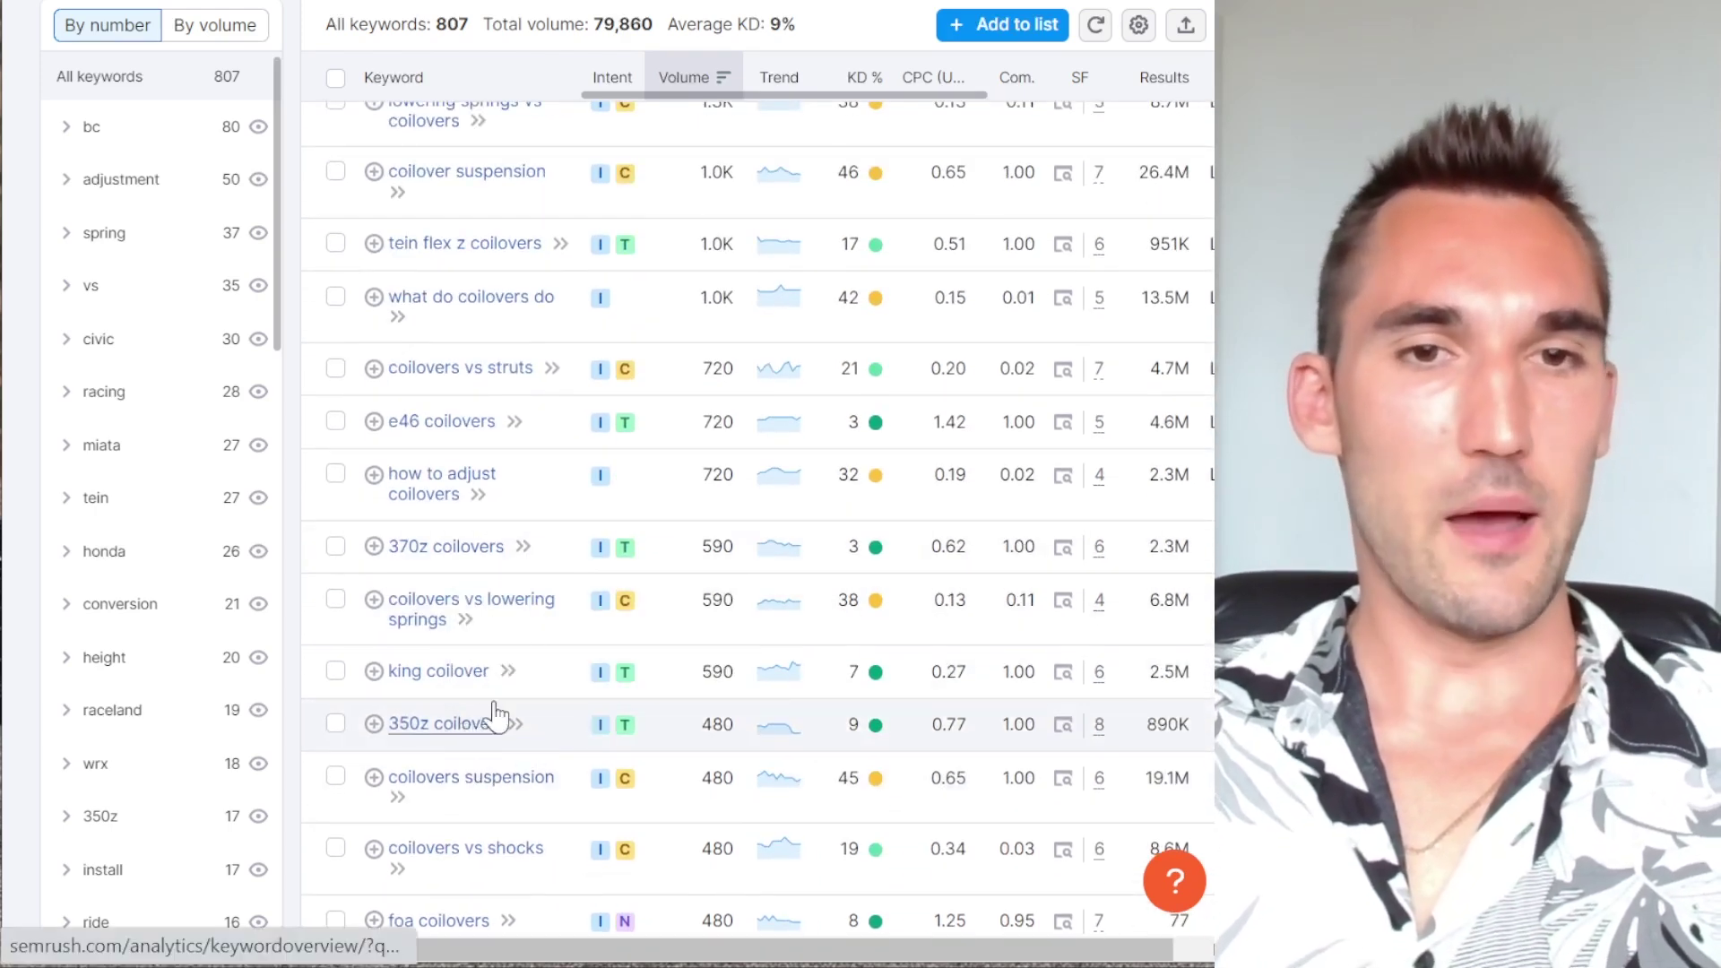
scroll(442, 481, "up", 2)
left_click_drag(502, 583, 372, 583)
scroll(588, 627, "down", 2)
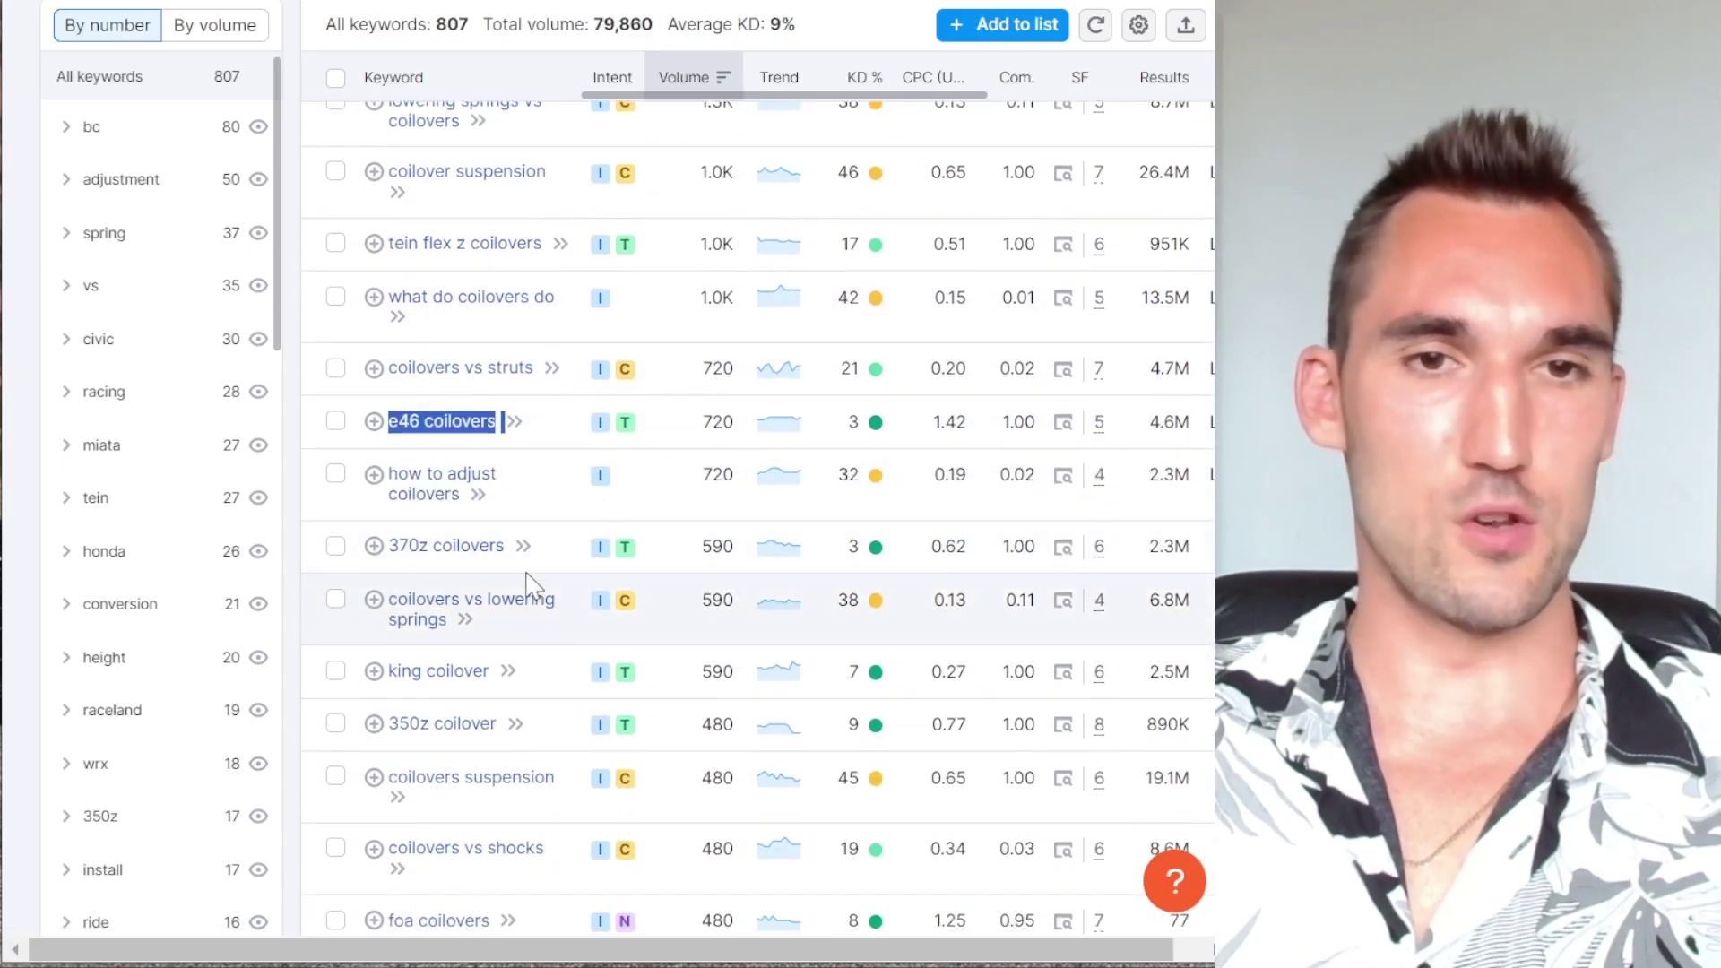
left_click_drag(526, 566, 373, 549)
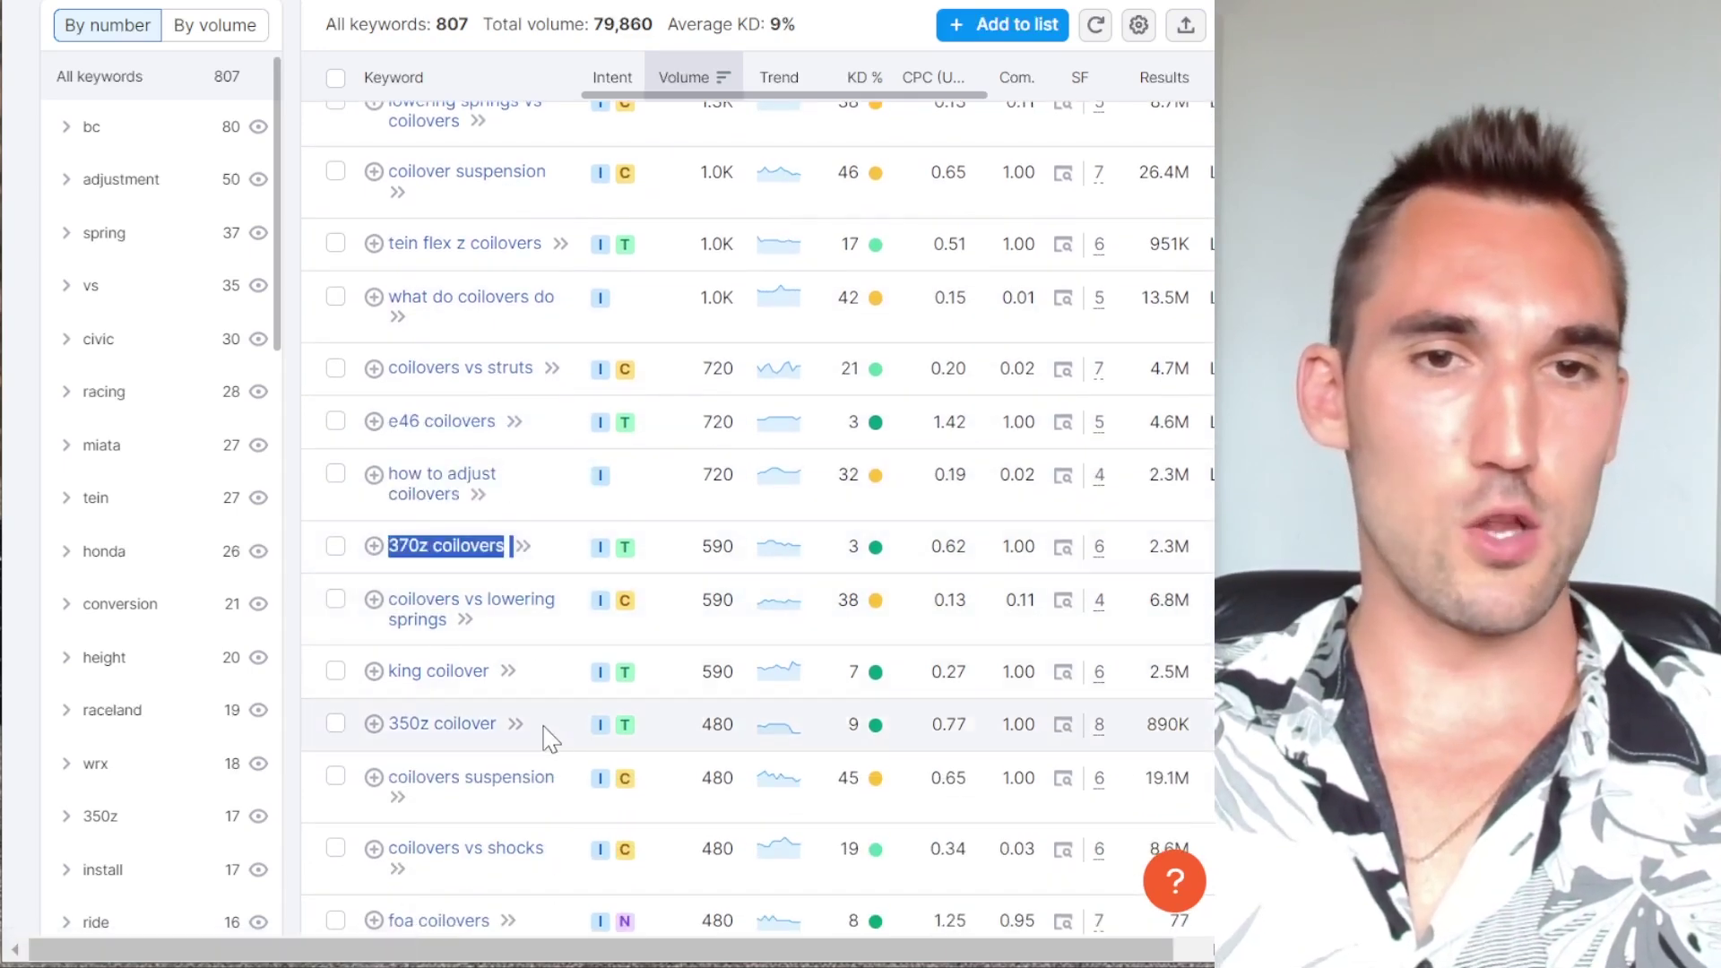
left_click_drag(531, 724, 375, 725)
scroll(442, 493, "up", 2)
scroll(556, 497, "down", 4)
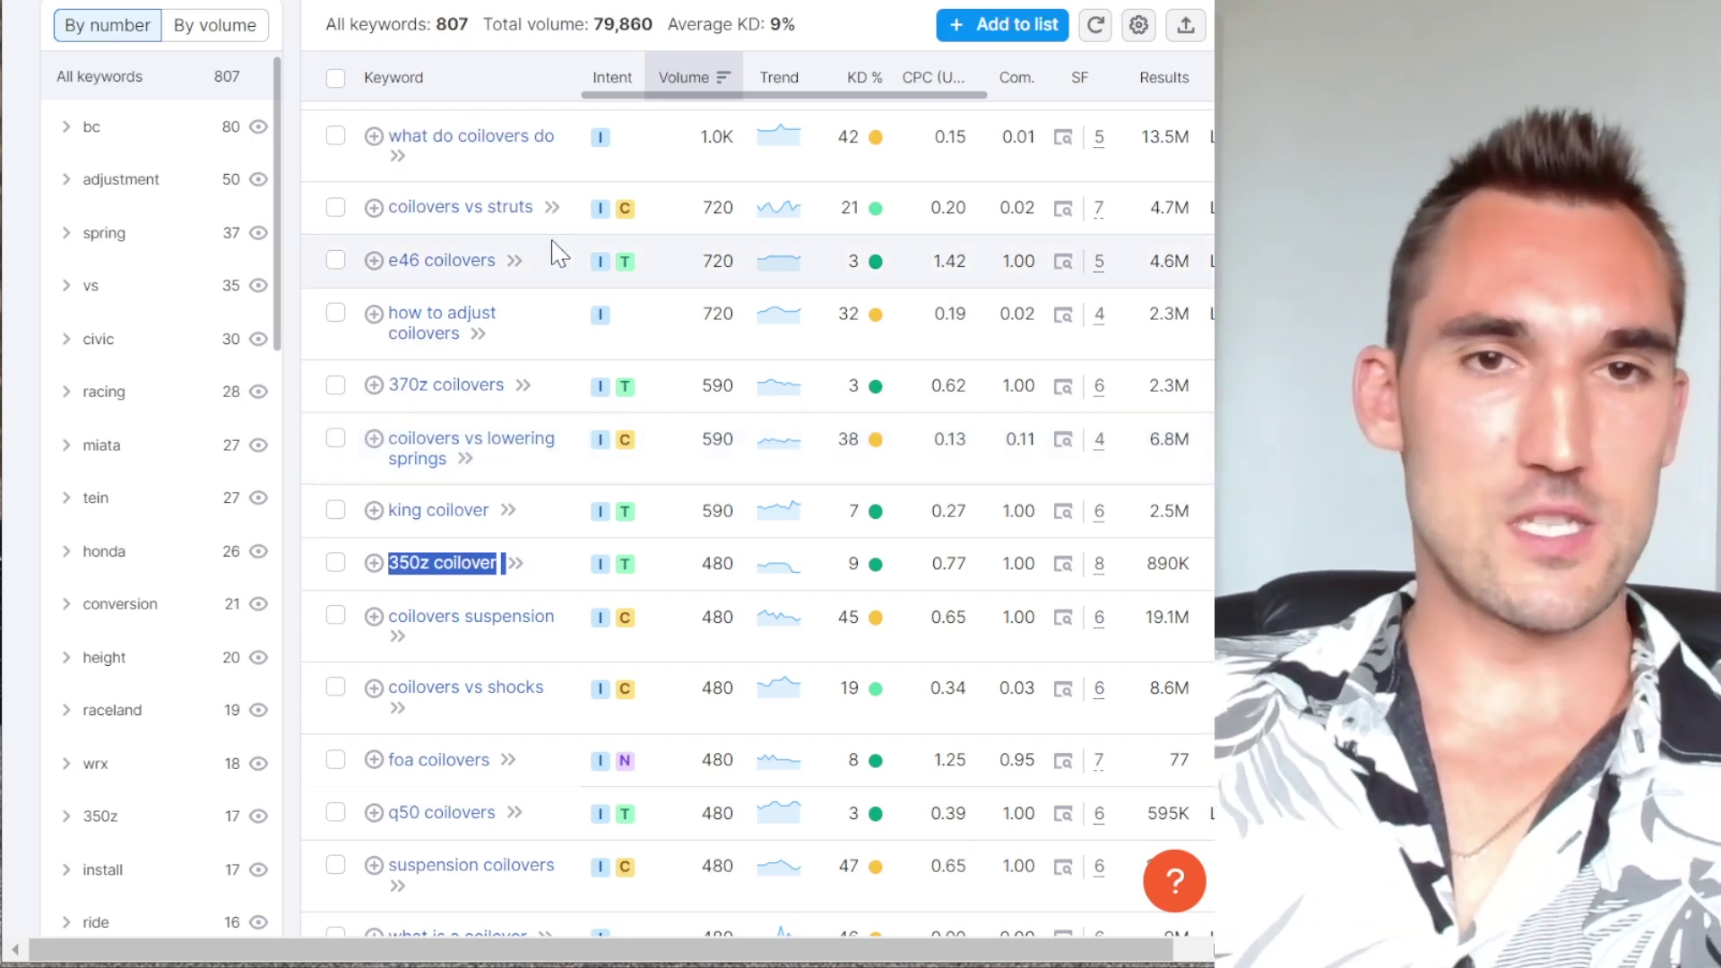
left_click_drag(506, 260, 336, 260)
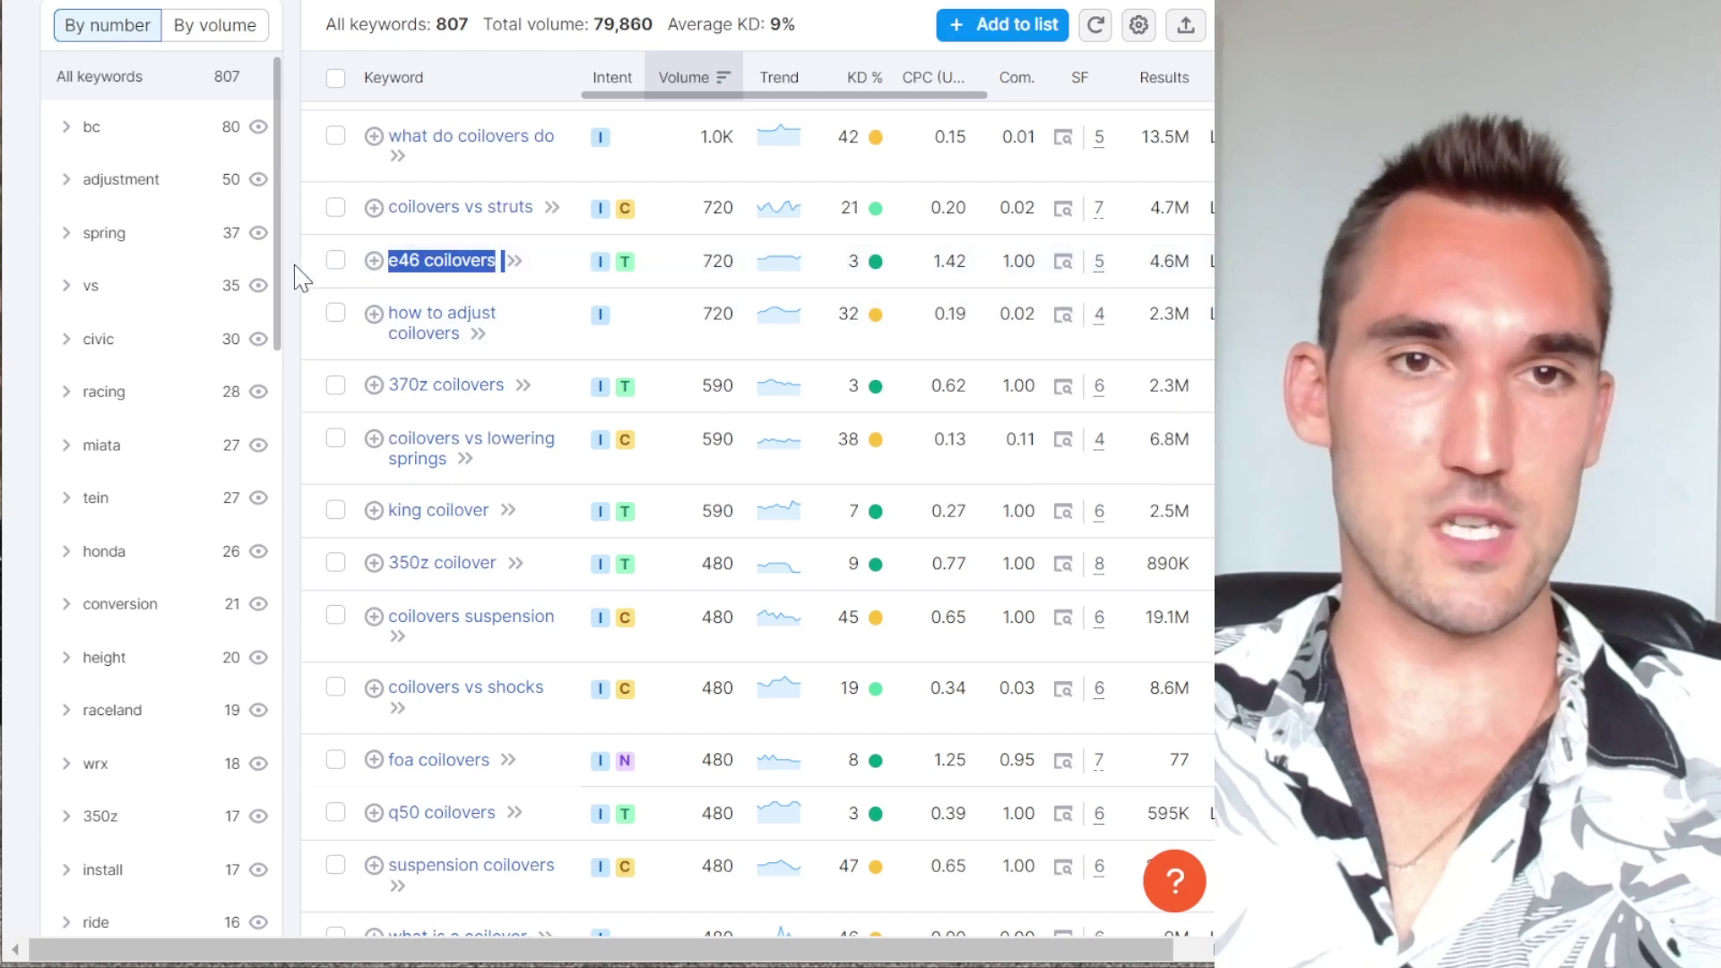
left_click(301, 278)
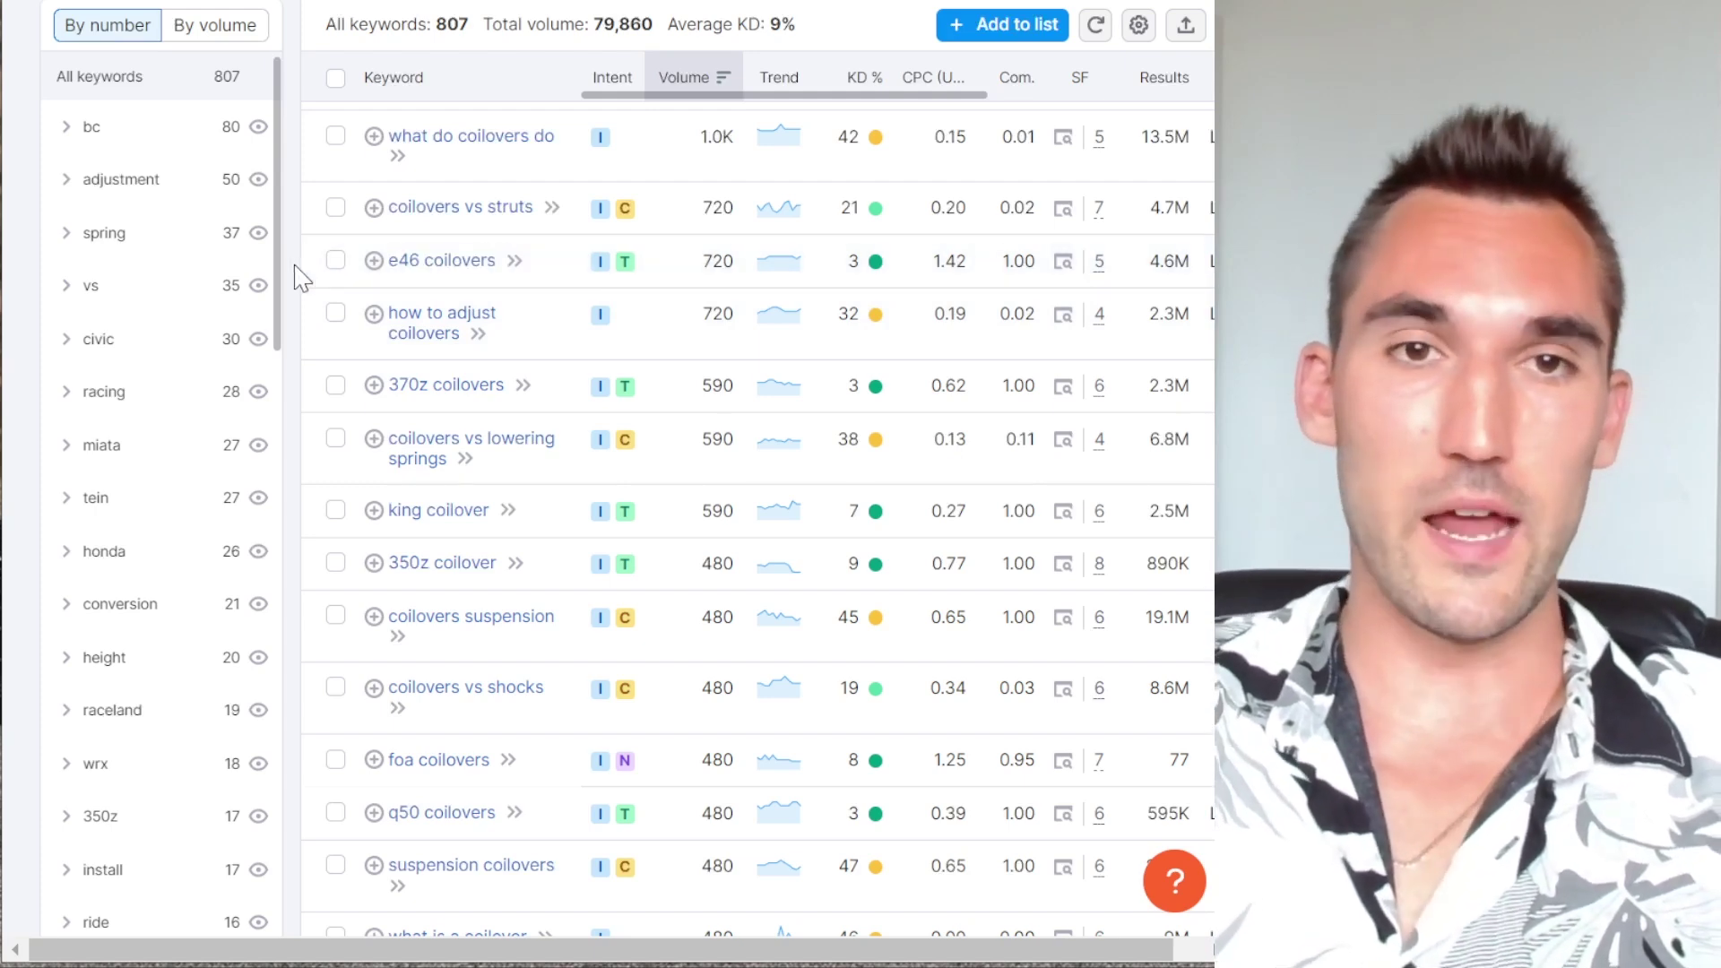
- Examine the mid-volume informational variations for brand, car-model and comparison keywords mixed in with purely informational topics
scroll(321, 345, "down", 3)
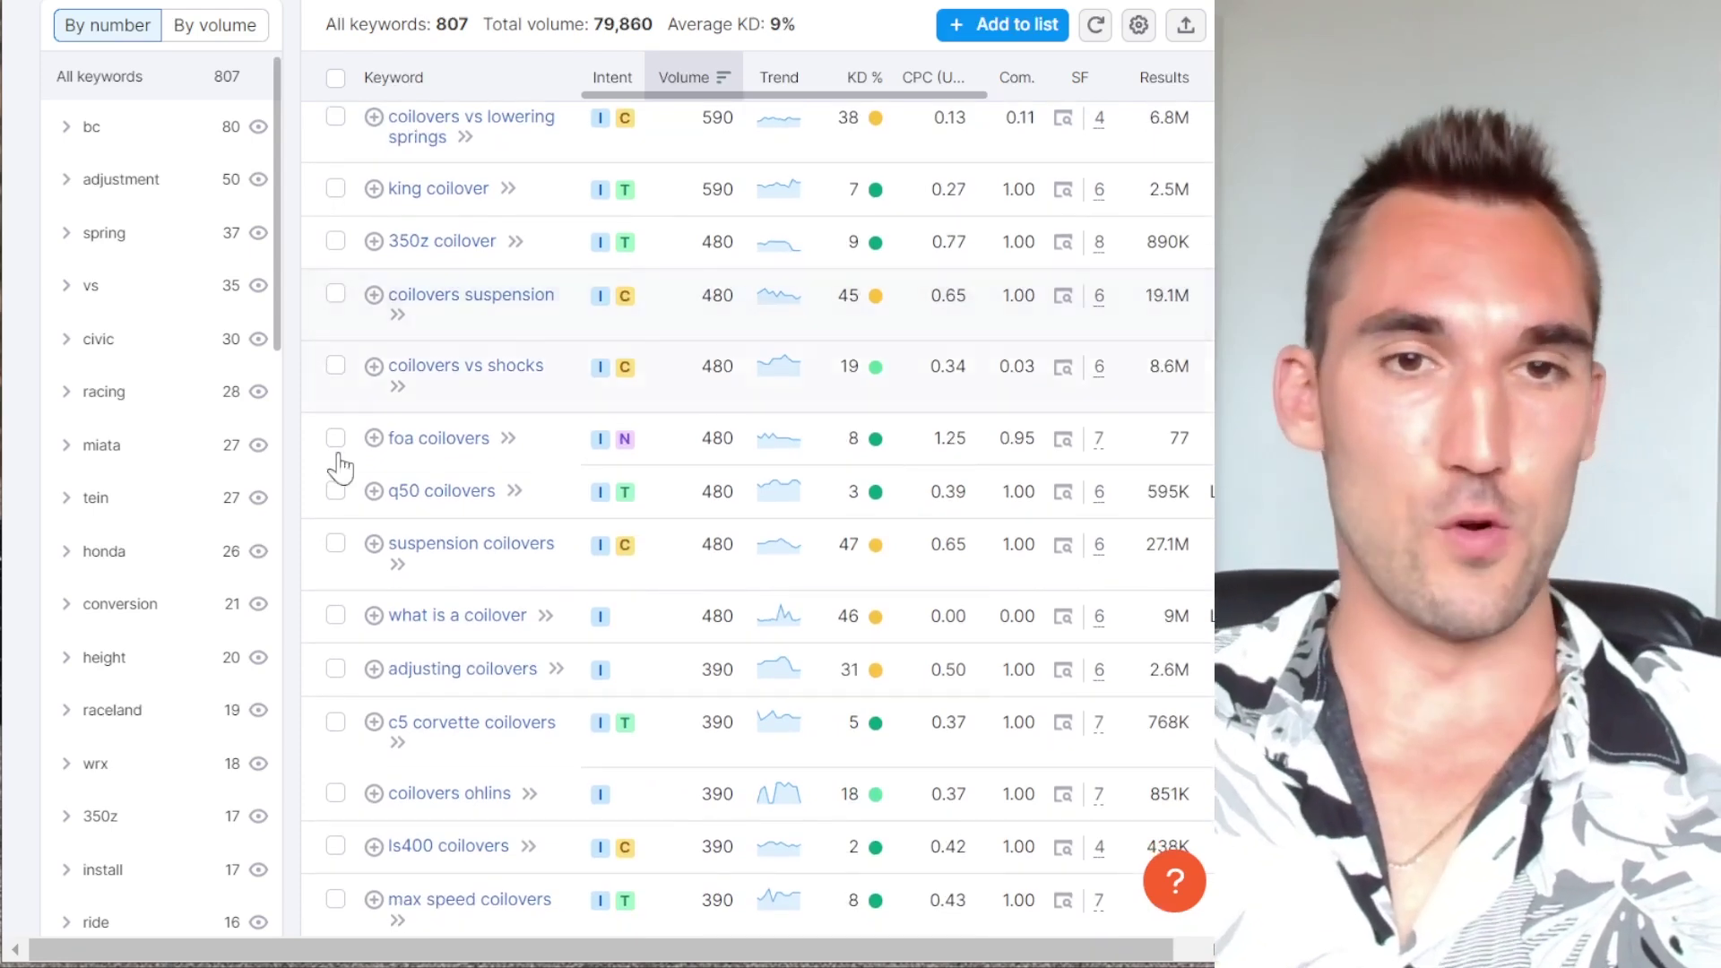
scroll(339, 475, "down", 6)
scroll(261, 415, "down", 3)
scroll(323, 444, "down", 1)
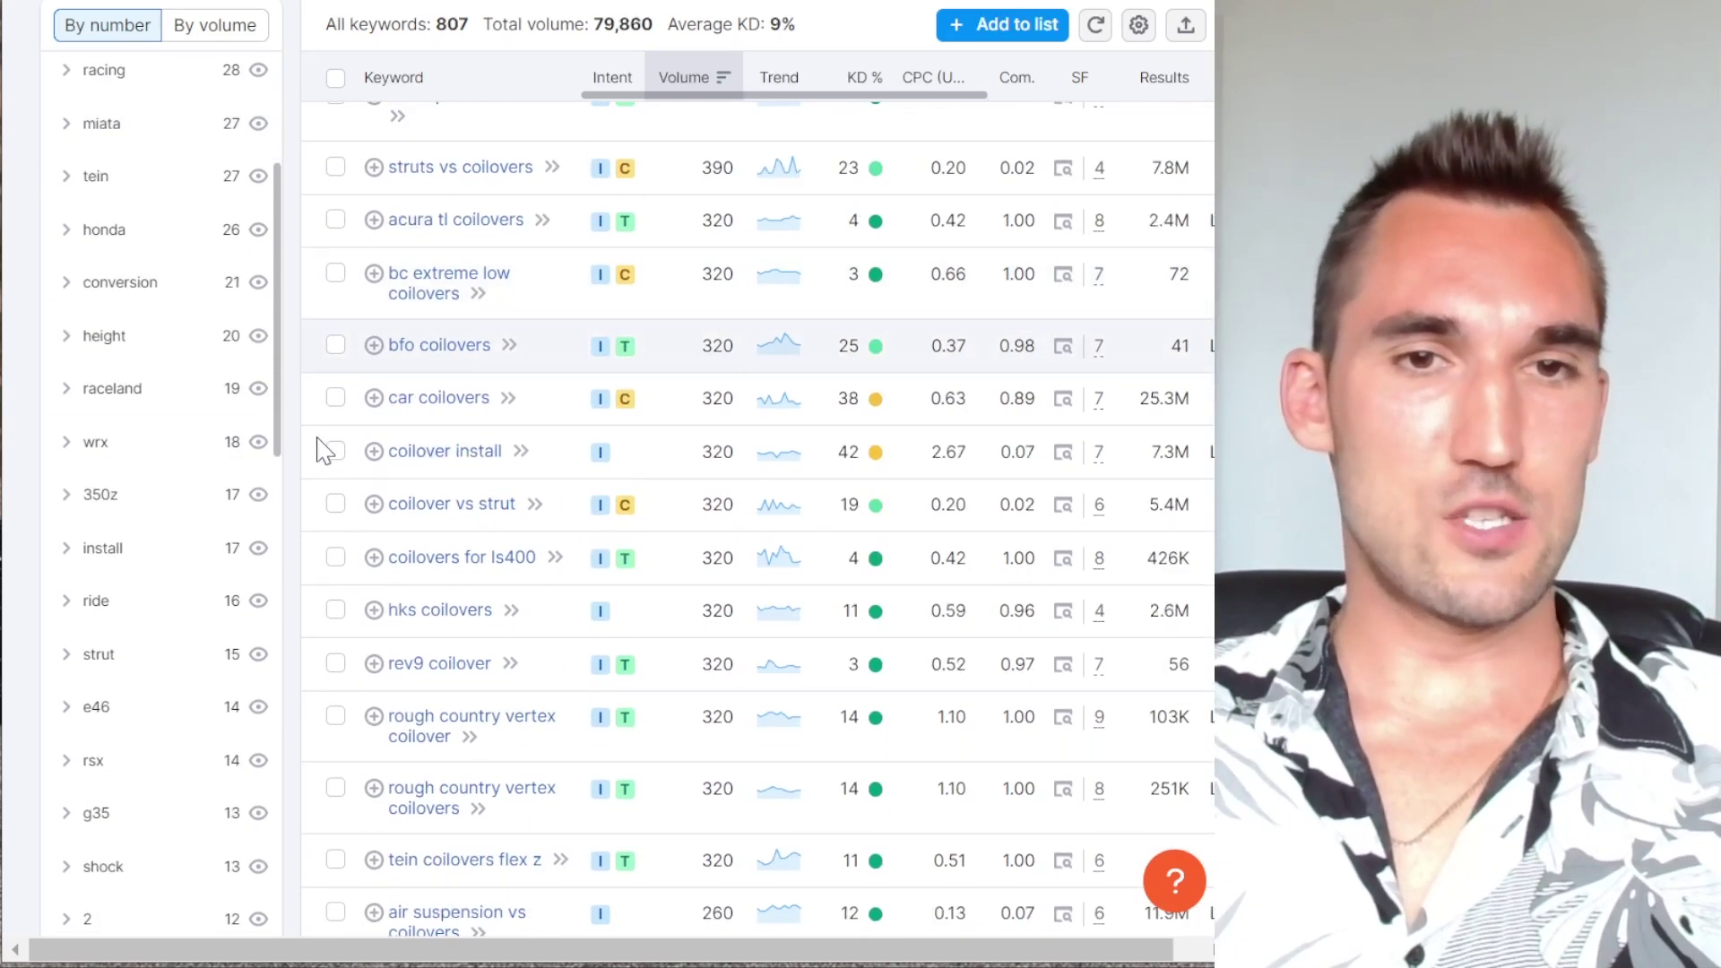
scroll(325, 450, "down", 2)
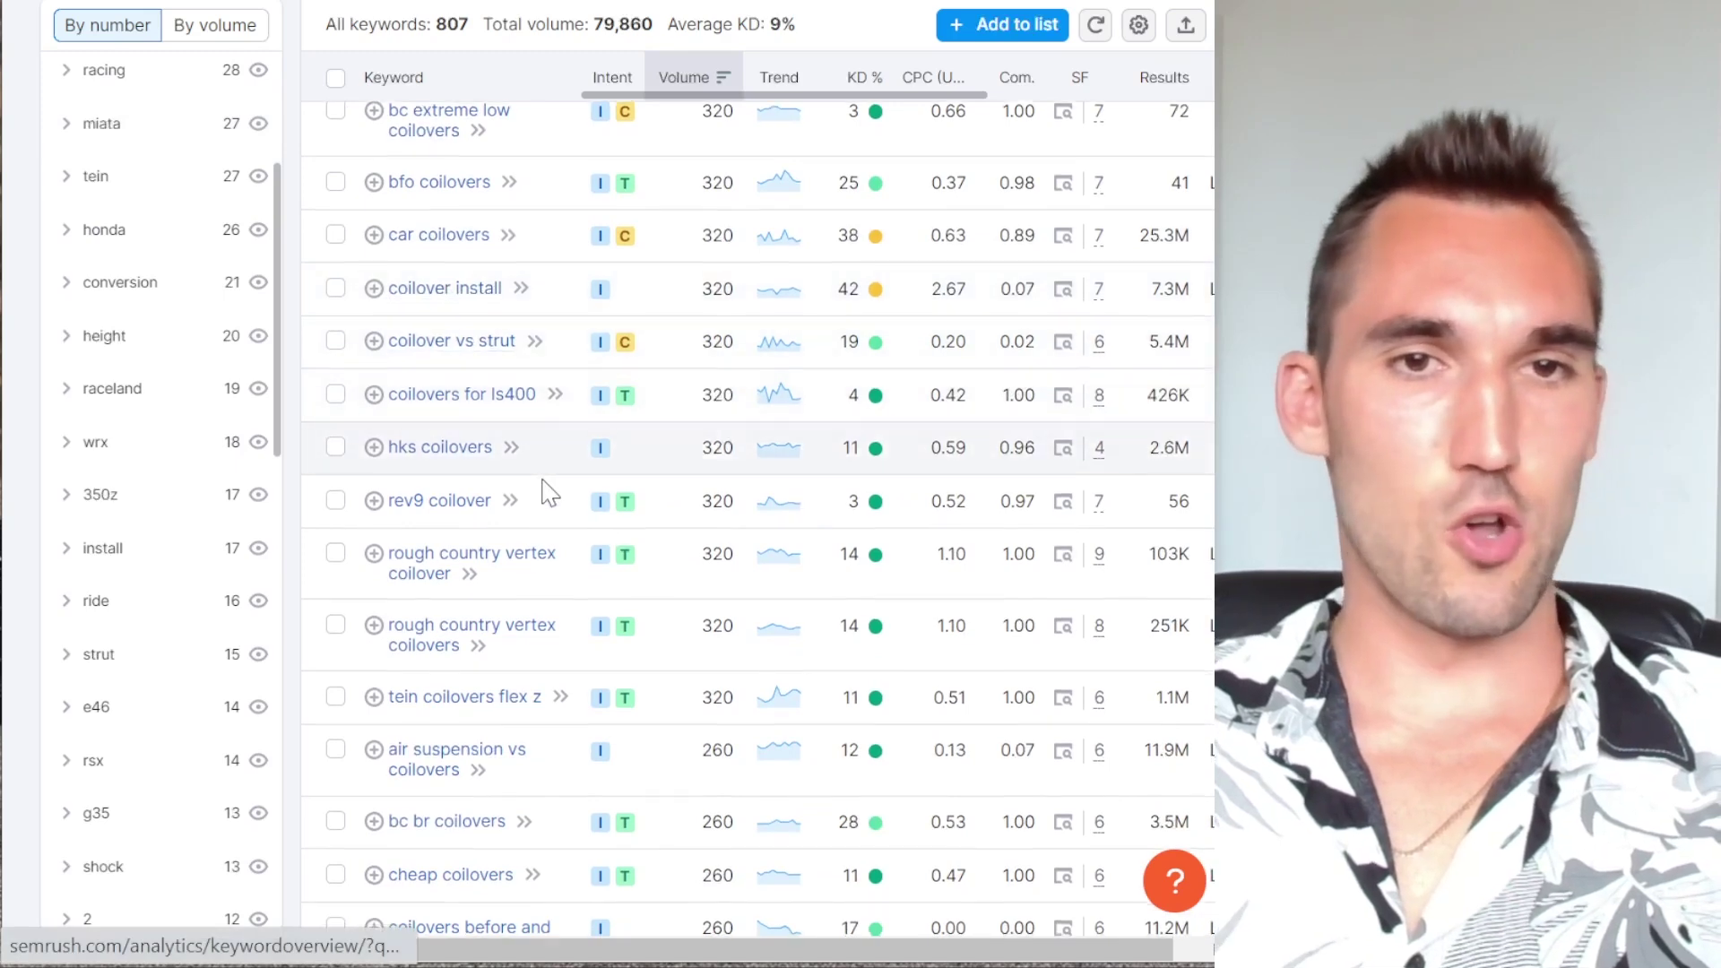
scroll(549, 492, "down", 3)
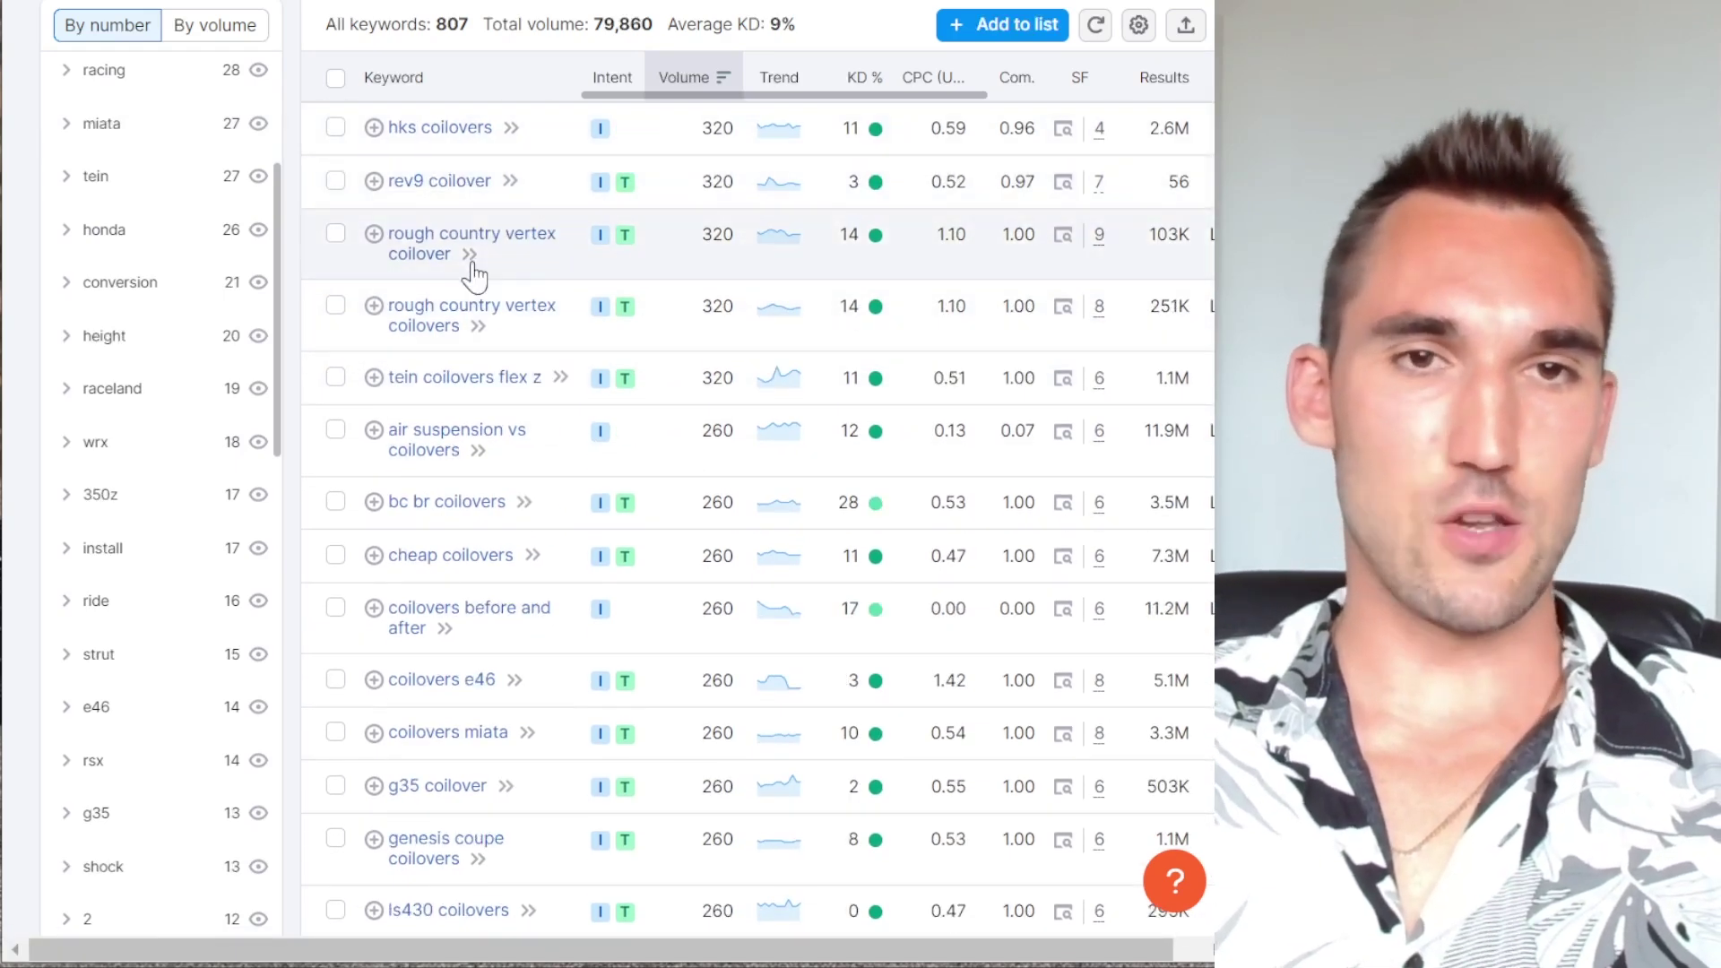
scroll(457, 269, "up", 2)
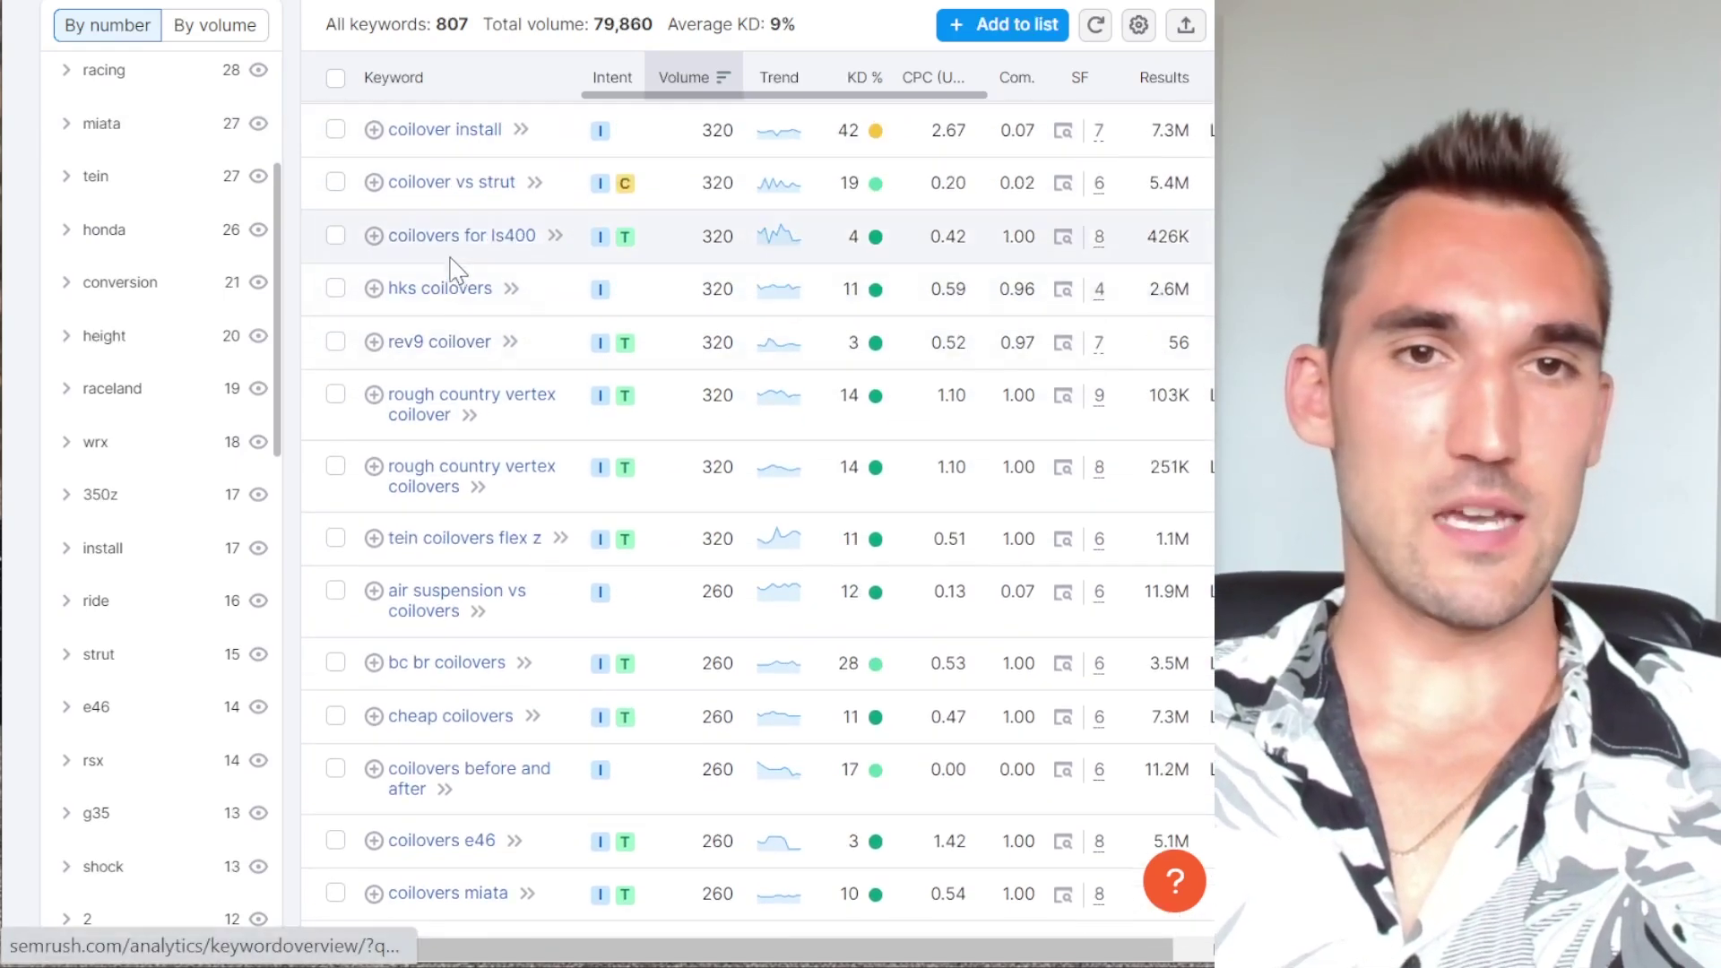
scroll(453, 563, "down", 2)
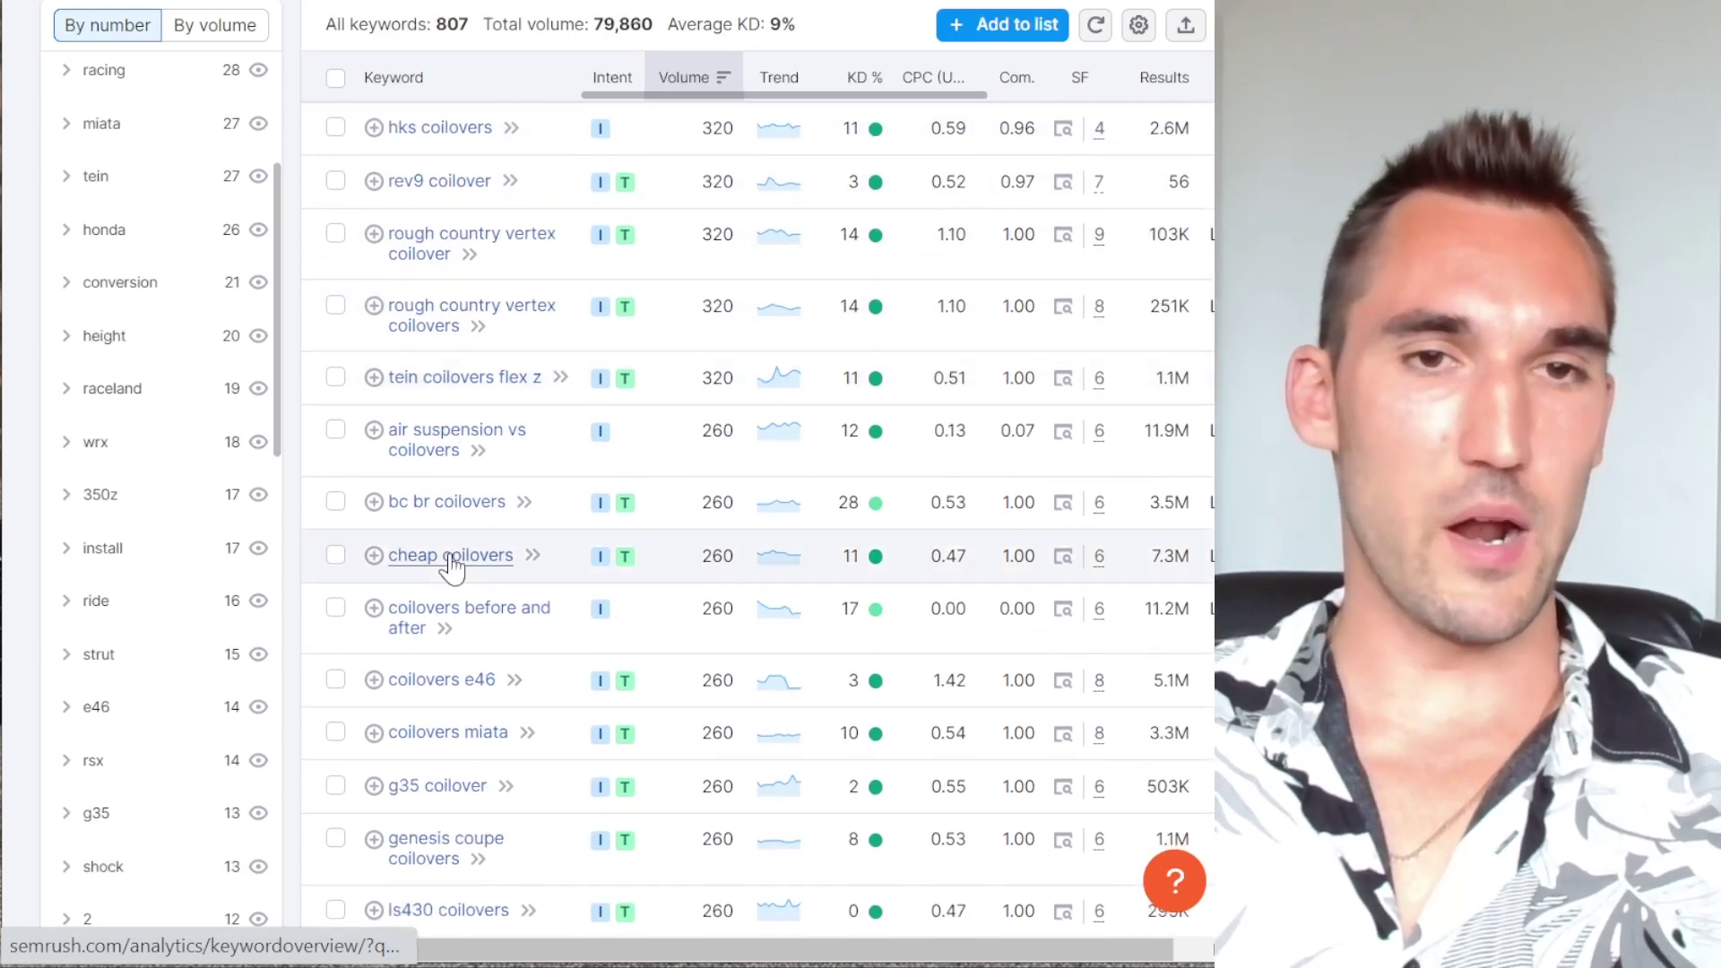
- Review the lower-volume informational variations for how-to and question topics, checking intent and difficulty, and return to the start of the list
scroll(453, 563, "down", 2)
scroll(577, 315, "down", 2)
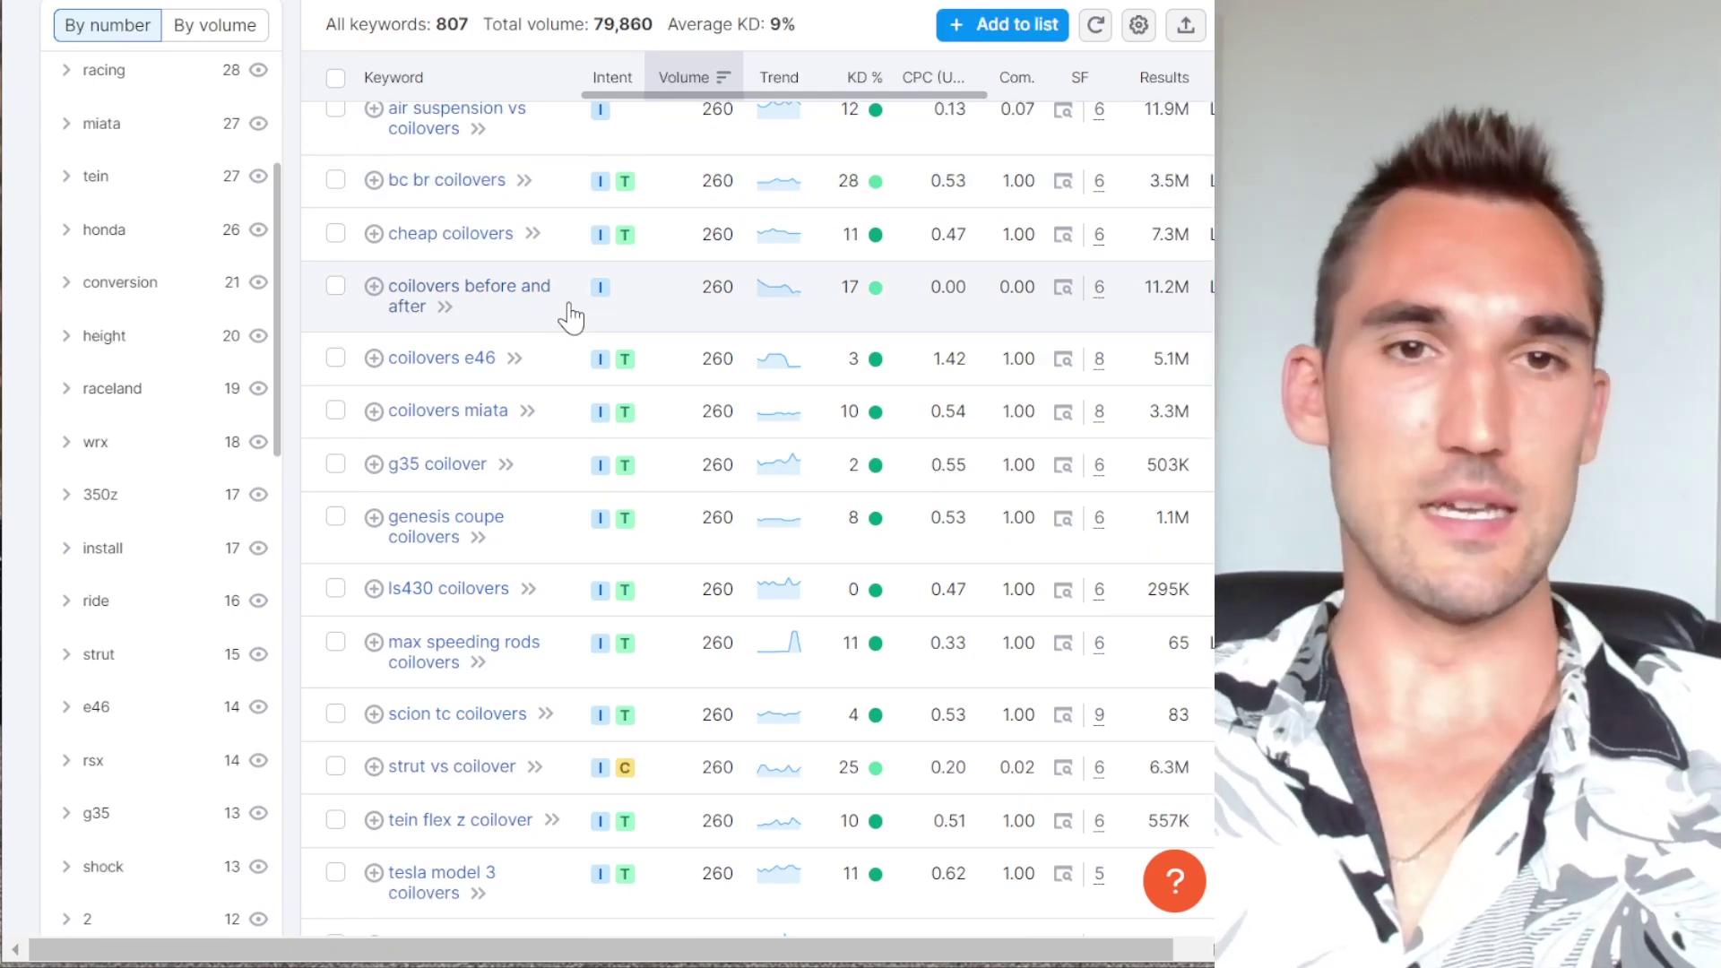
scroll(579, 358, "down", 3)
scroll(592, 384, "down", 2)
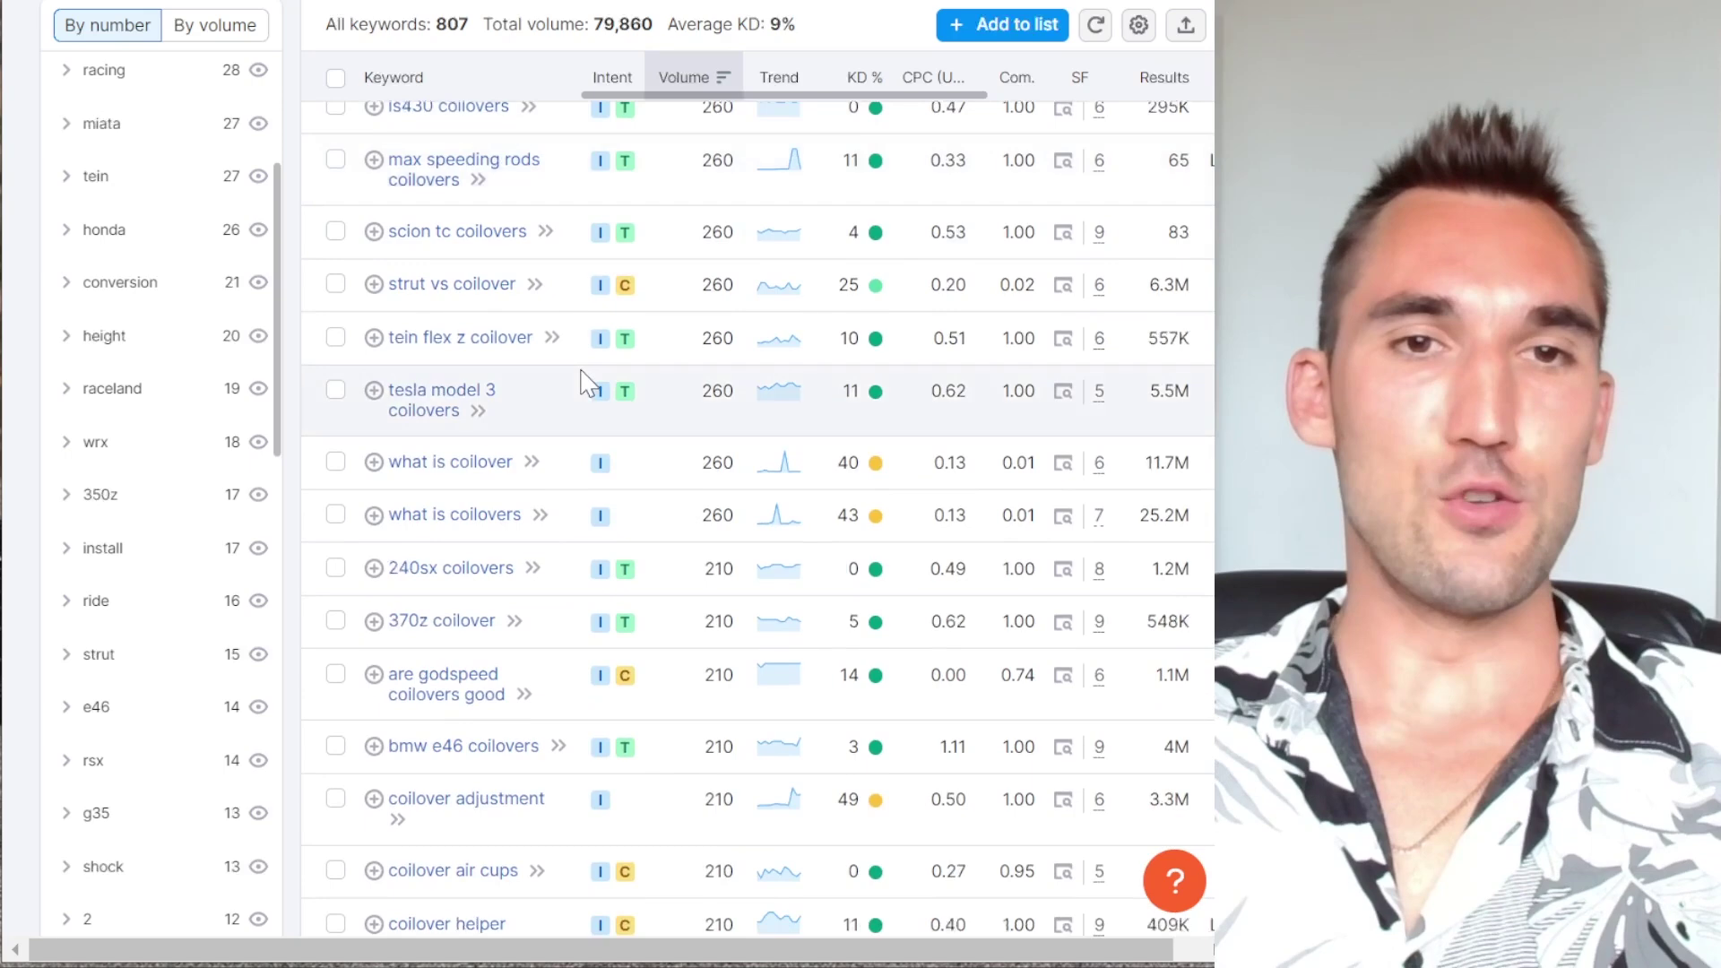
scroll(619, 455, "down", 1)
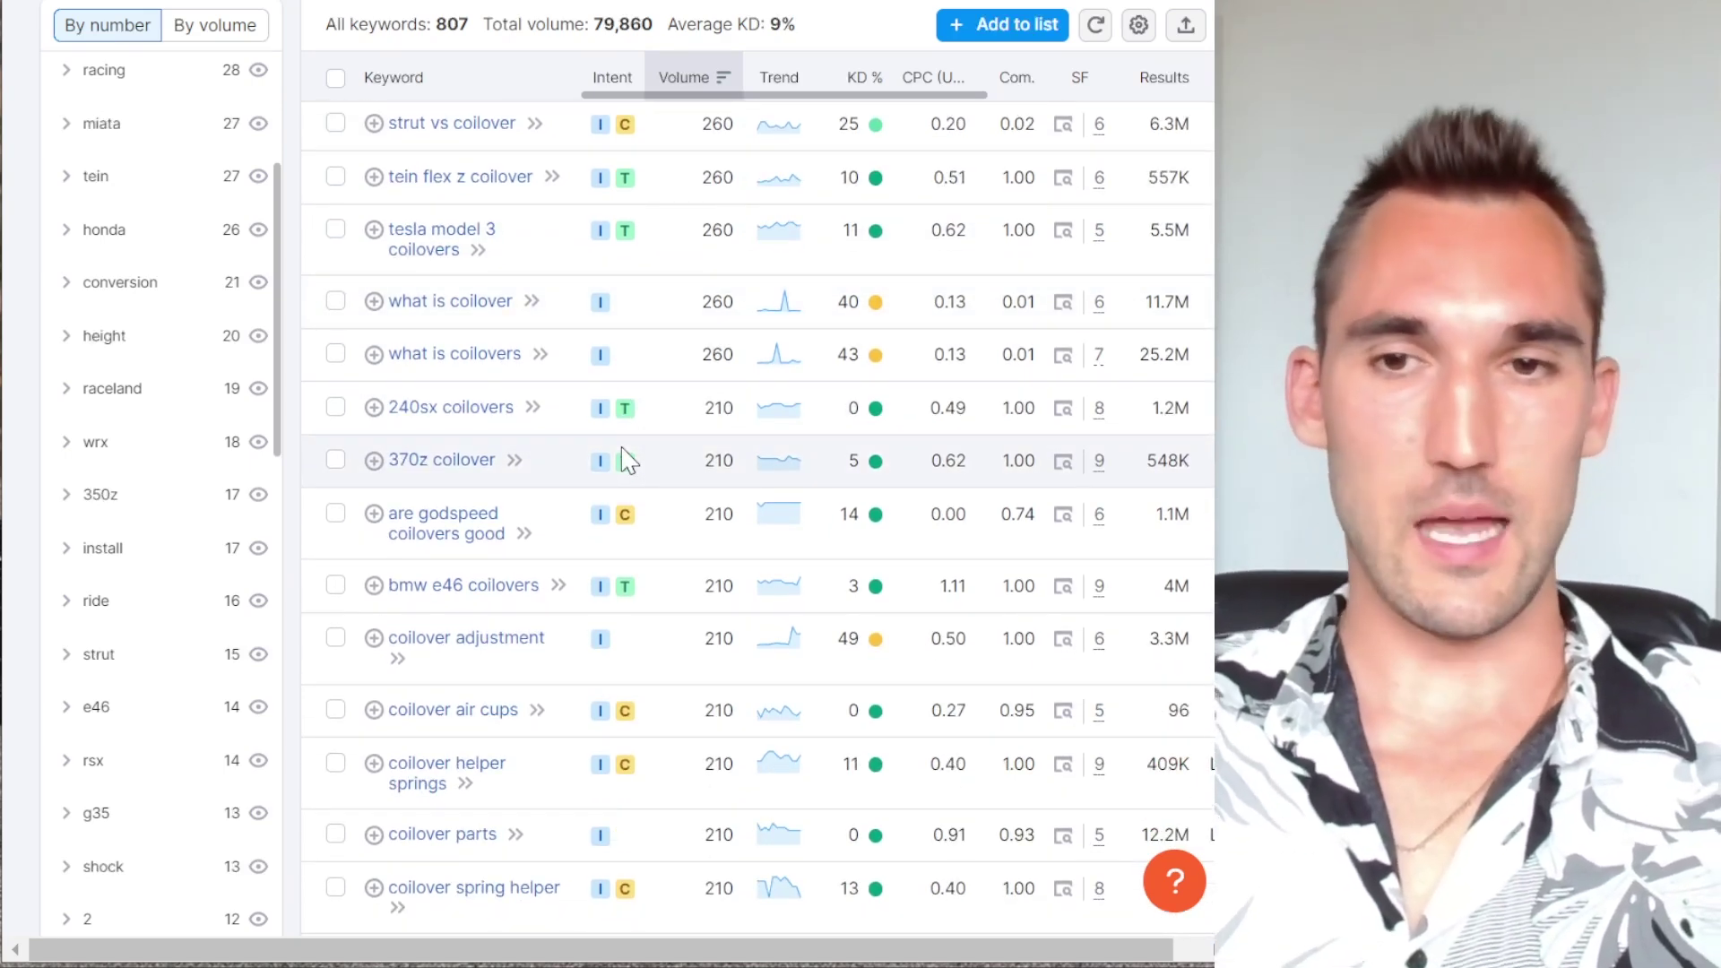
scroll(626, 583, "down", 3)
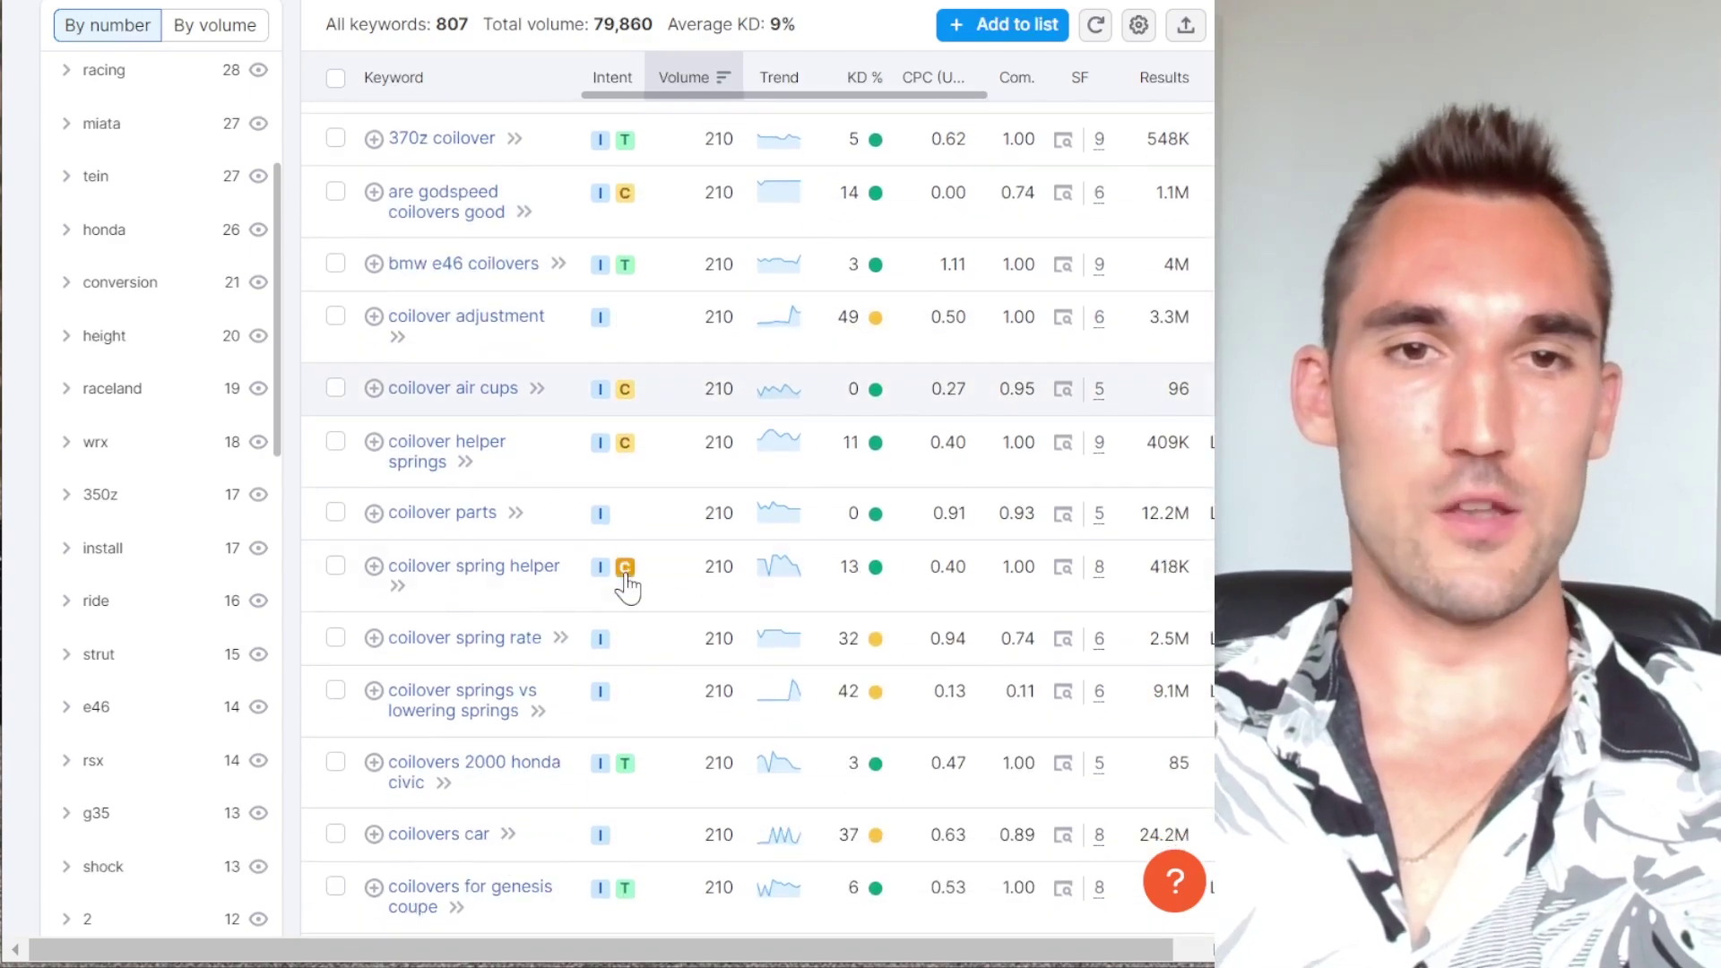
mouse_move(627, 588)
scroll(806, 557, "down", 9)
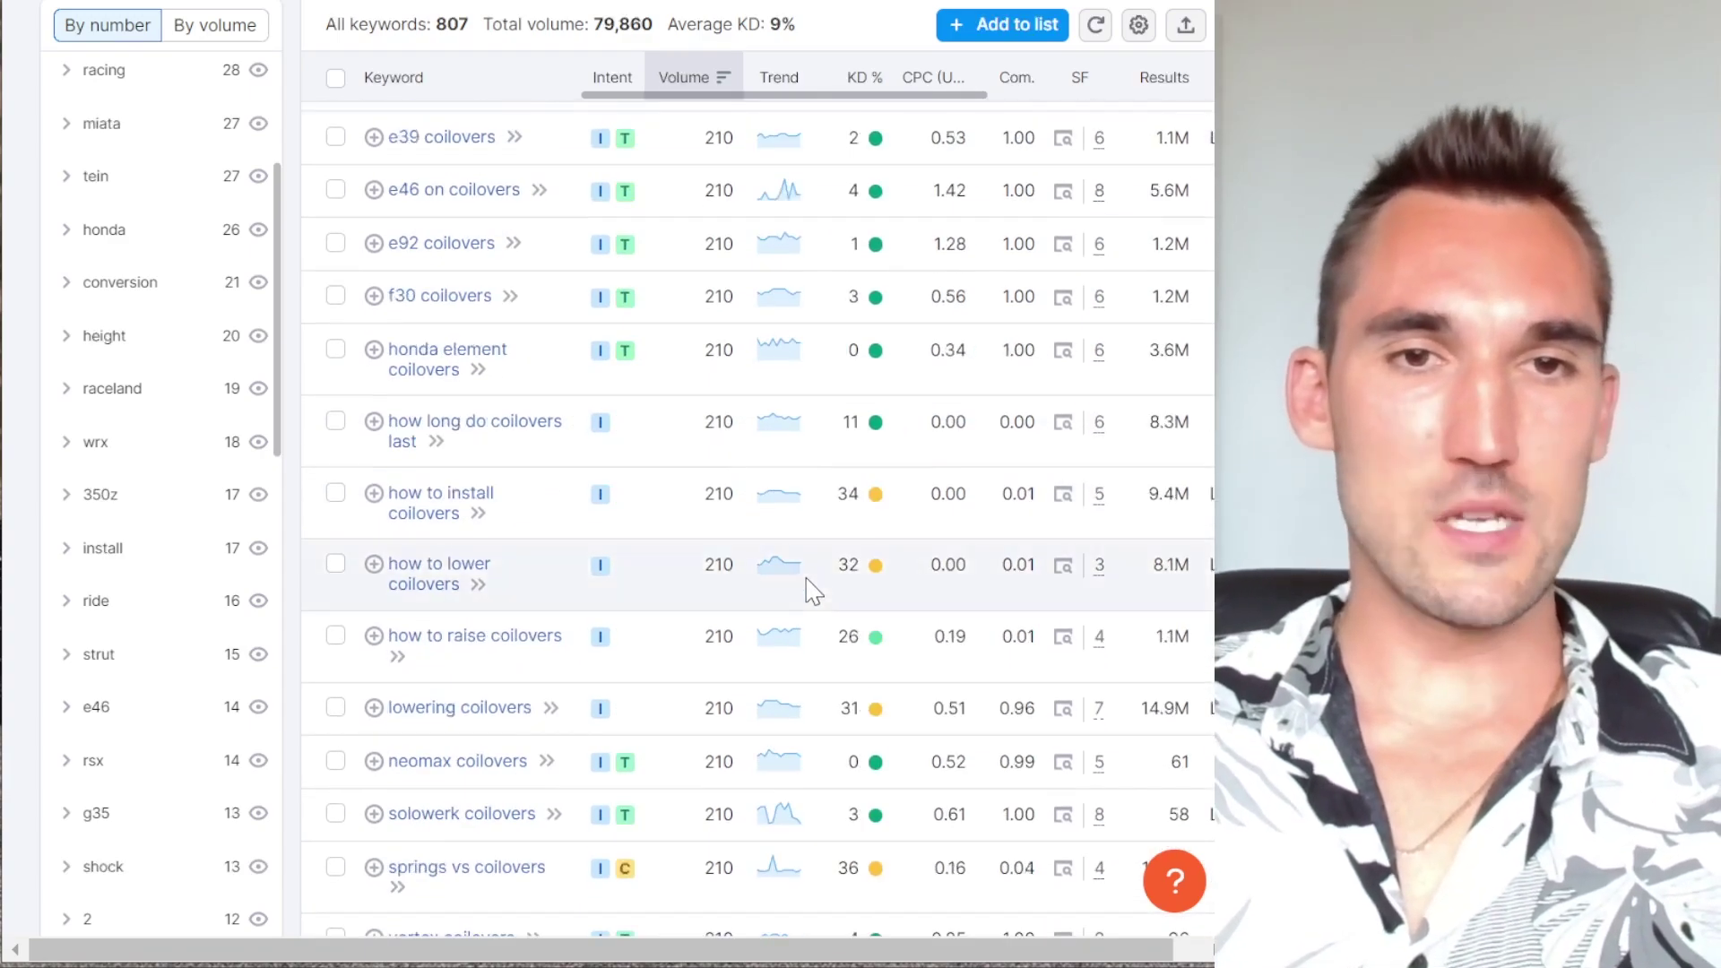
scroll(829, 585, "up", 15)
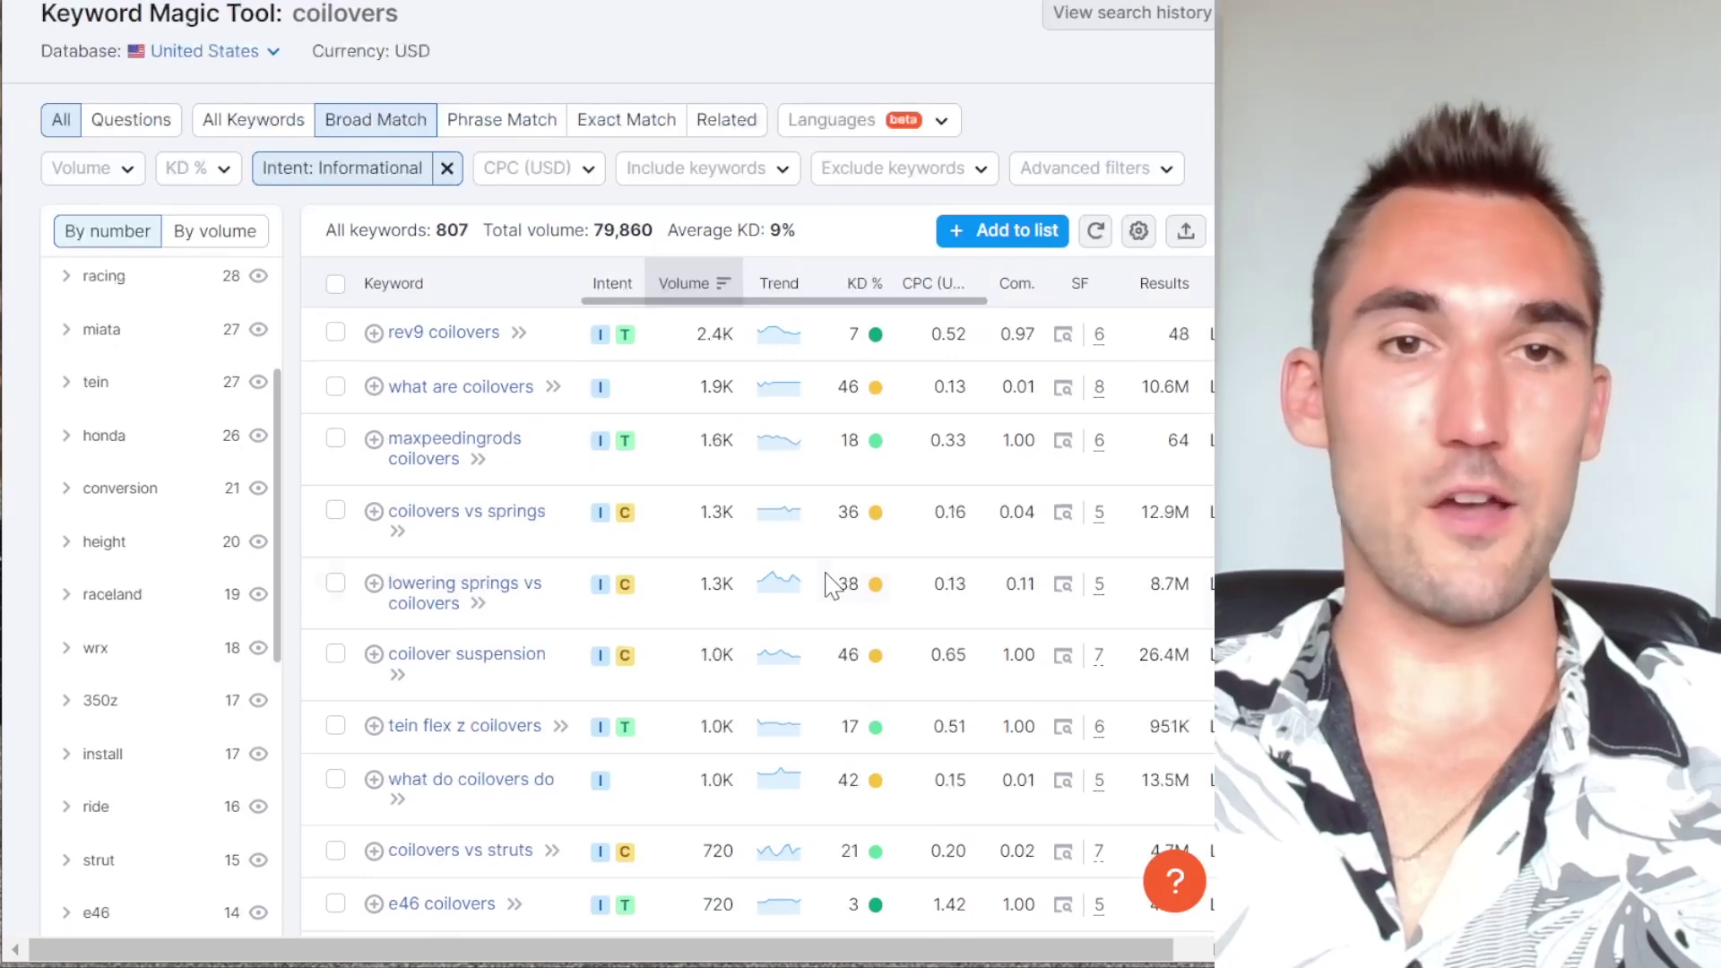